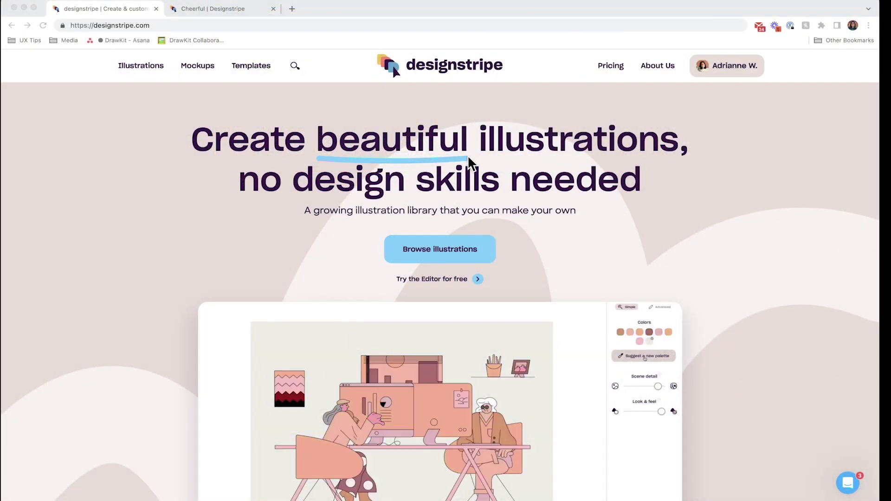
Go to Designstripe's Cheerful illustration style page
scroll(493, 211, down, 2)
scroll(494, 218, down, 10)
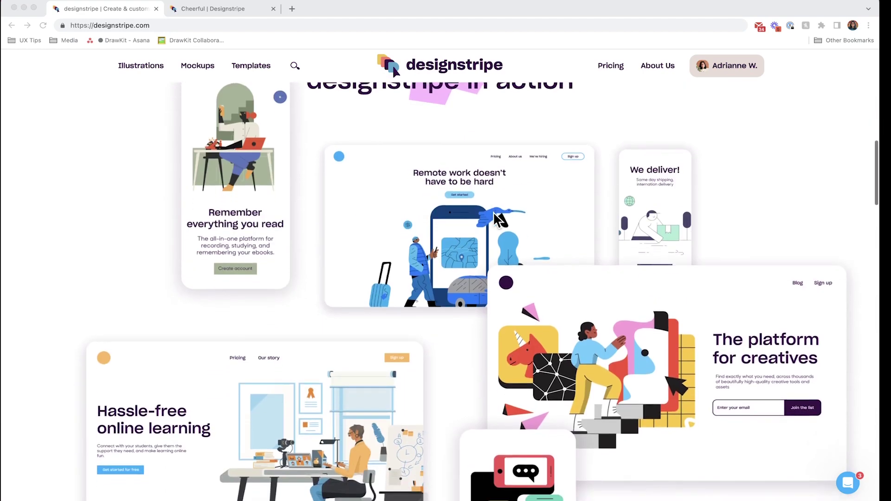
click(214, 9)
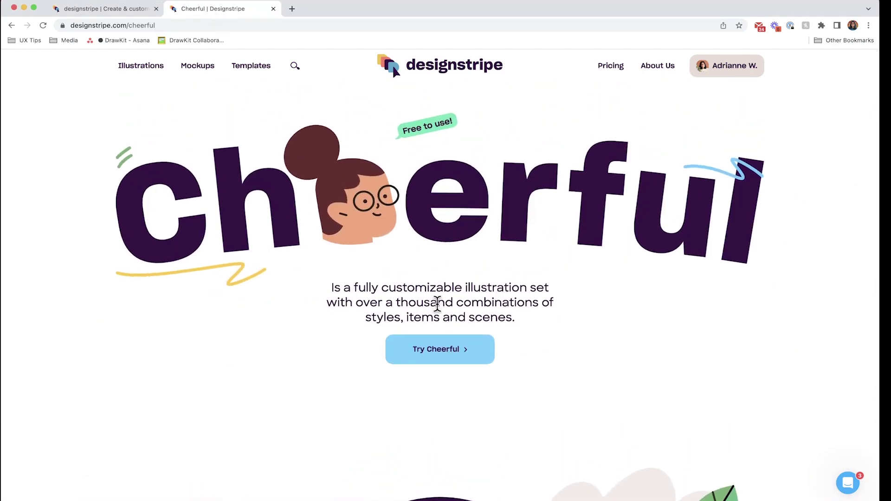
Open the Cheerful style illustration results and scroll through them toward the yoga scene
scroll(436, 307, down, 7)
scroll(438, 313, down, 10)
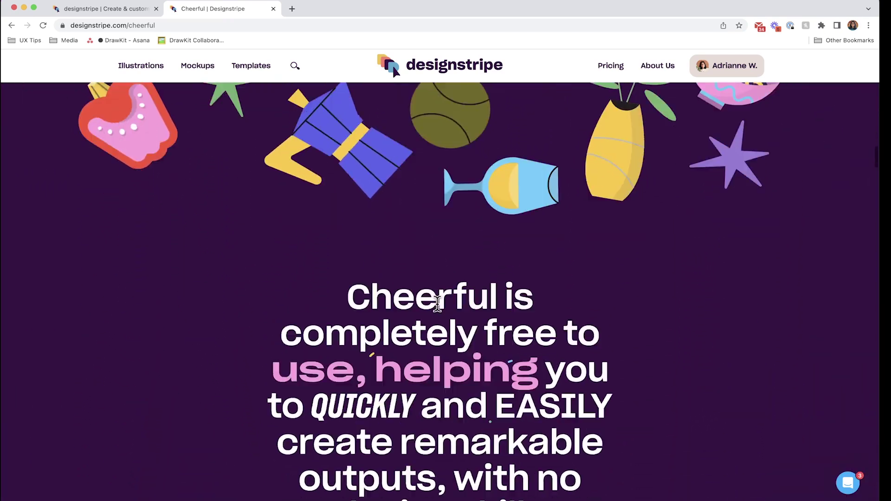
scroll(537, 349, down, 10)
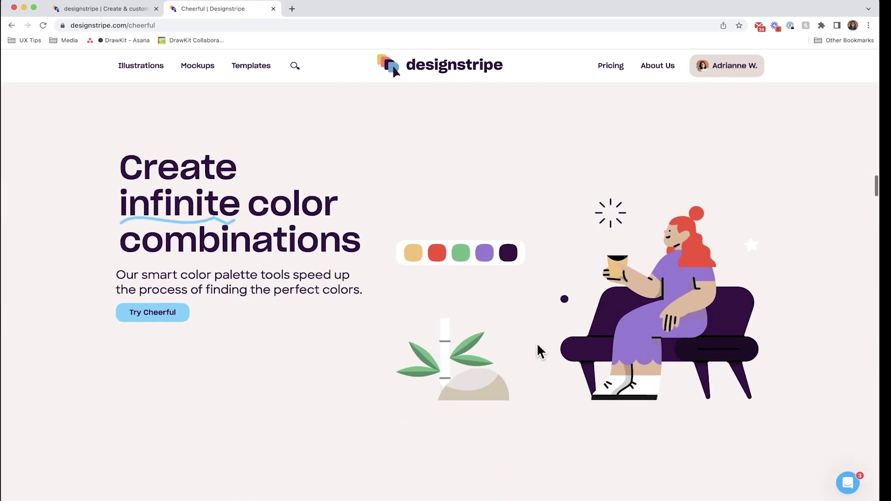
scroll(521, 346, down, 8)
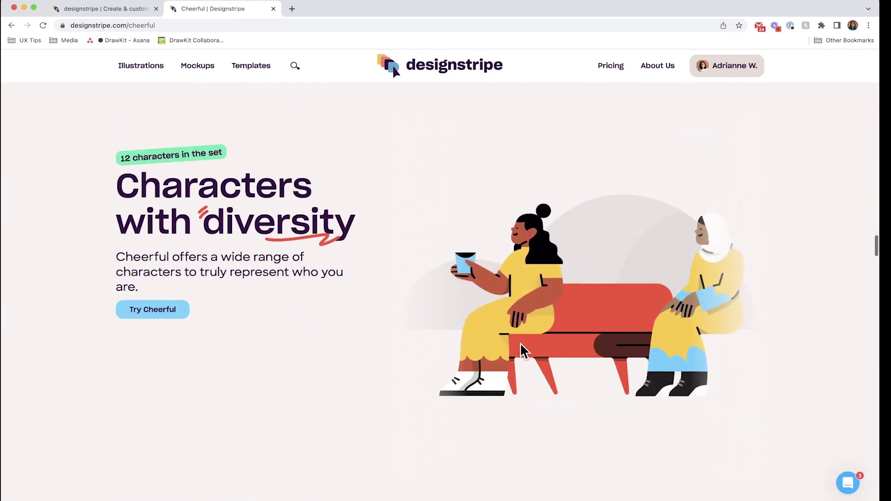
scroll(520, 342, down, 5)
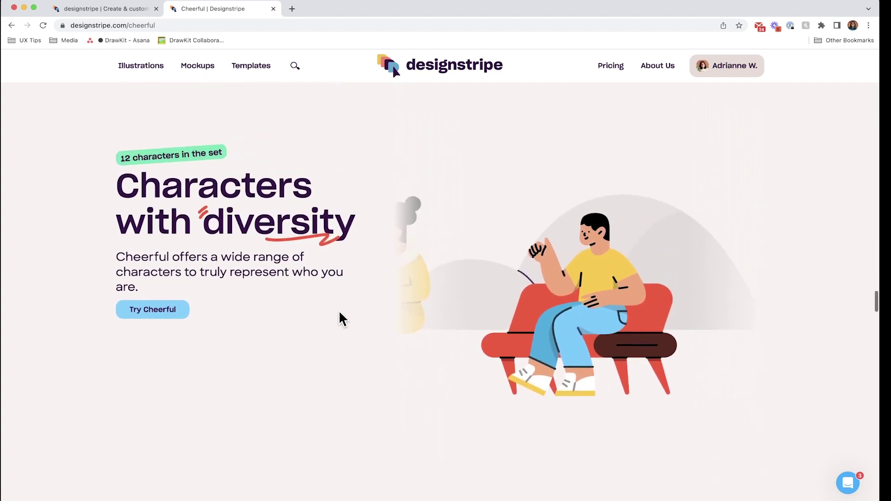
click(152, 312)
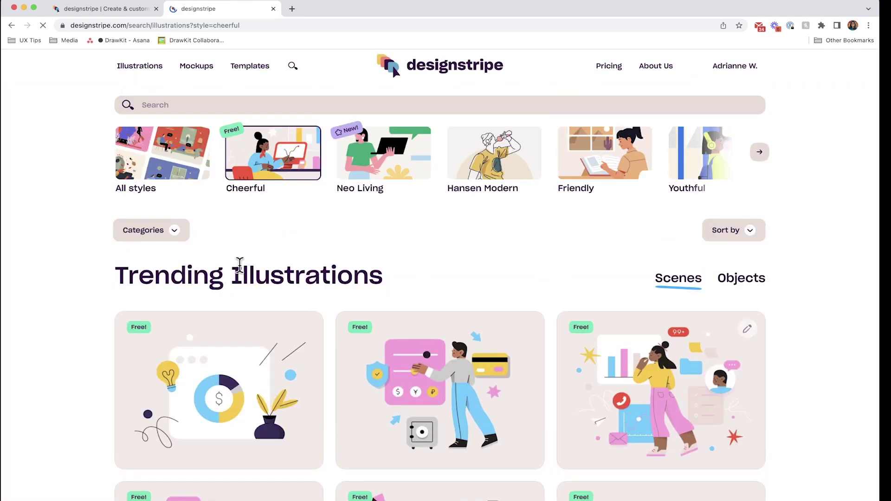
scroll(517, 225, down, 3)
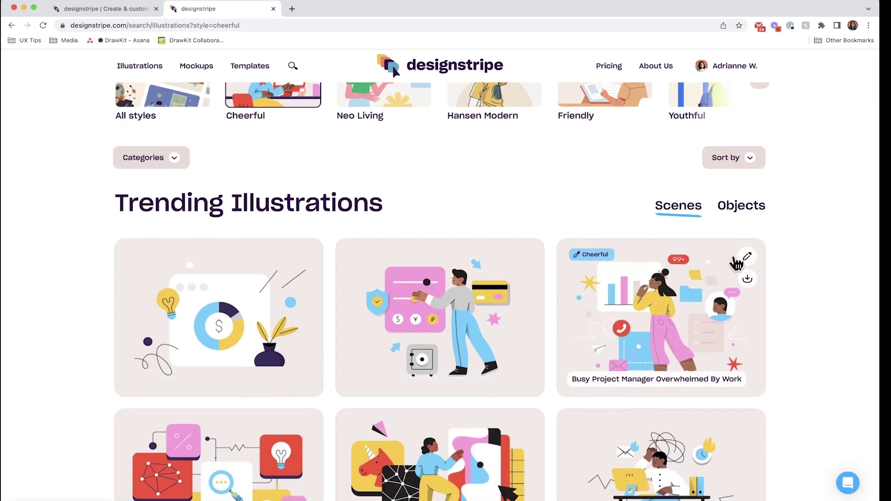
scroll(738, 261, down, 6)
scroll(738, 263, down, 3)
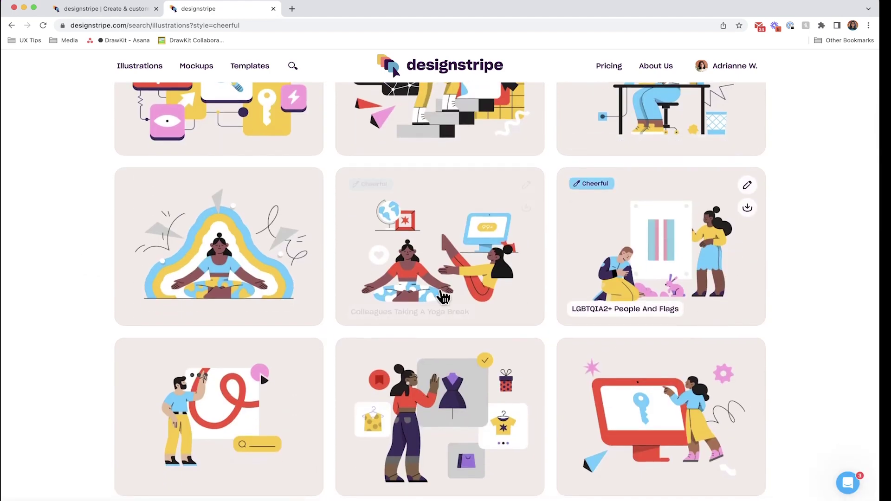
Customize Person Practicing Yoga with minimum scene detail, removing the rainbow and floor
click(211, 279)
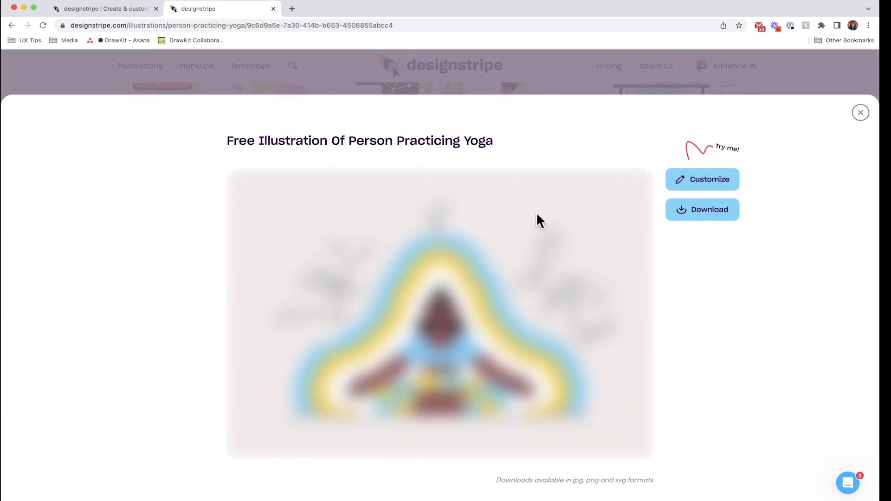
click(729, 186)
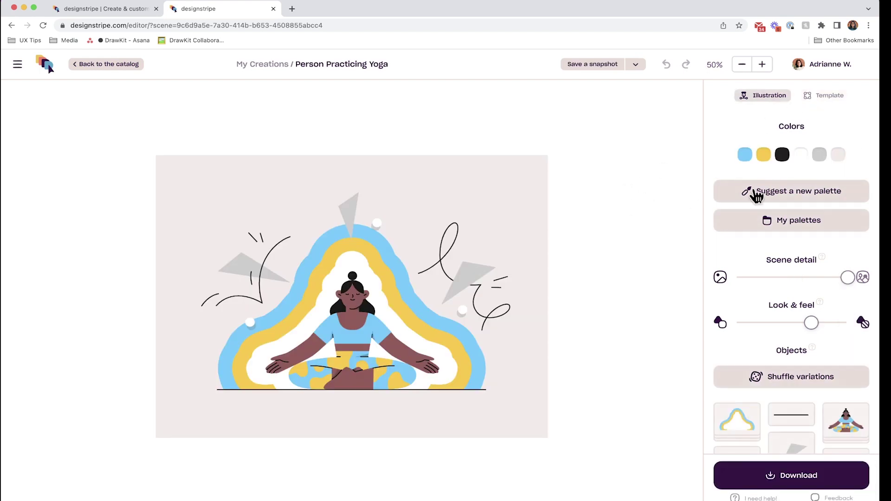
drag(848, 277, 652, 291)
mouse_move(810, 322)
mouse_down()
mouse_move(755, 327)
mouse_move(837, 328)
mouse_move(808, 328)
mouse_up()
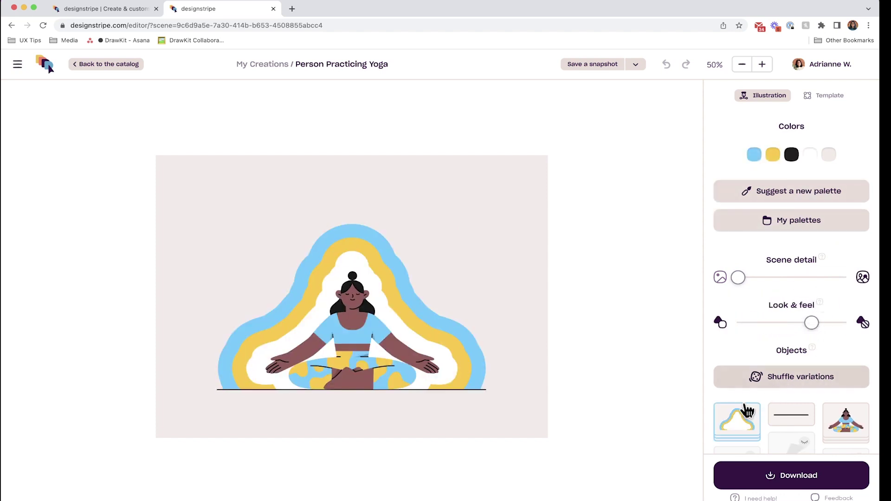
click(755, 419)
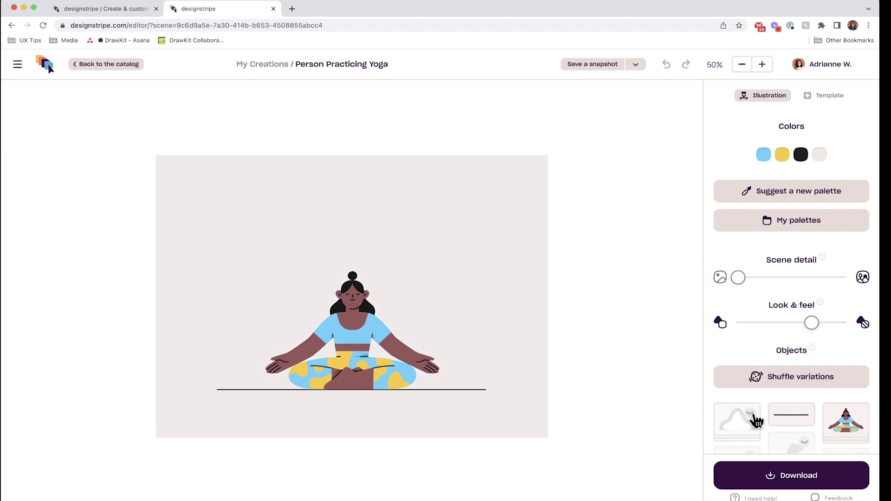
click(808, 415)
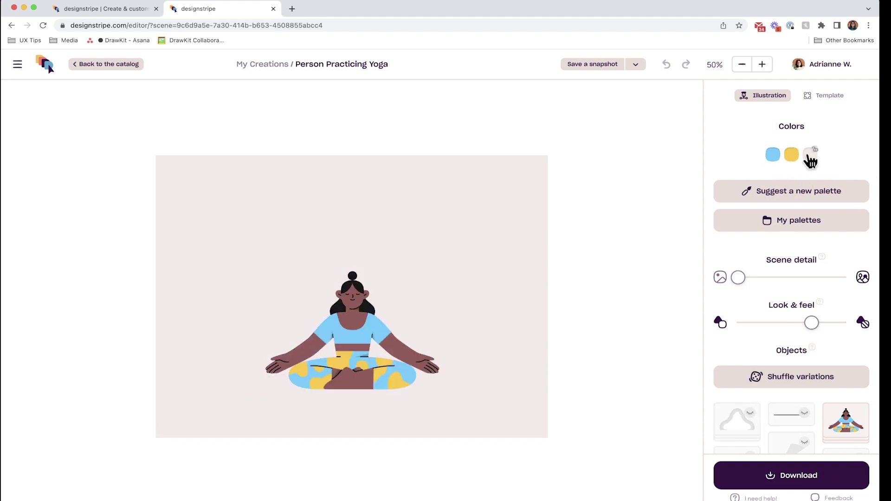
Cycle through suggested palettes until the figure is recoloured in orange and pink
click(816, 196)
click(816, 197)
click(789, 199)
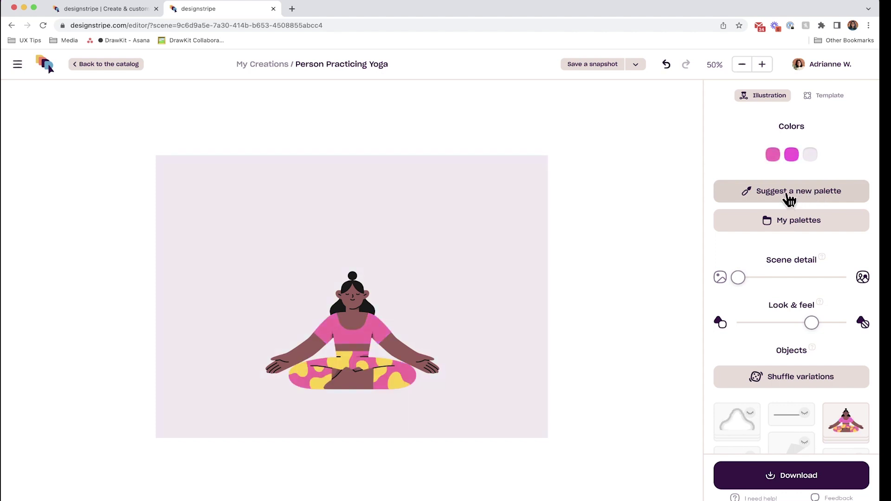
click(789, 200)
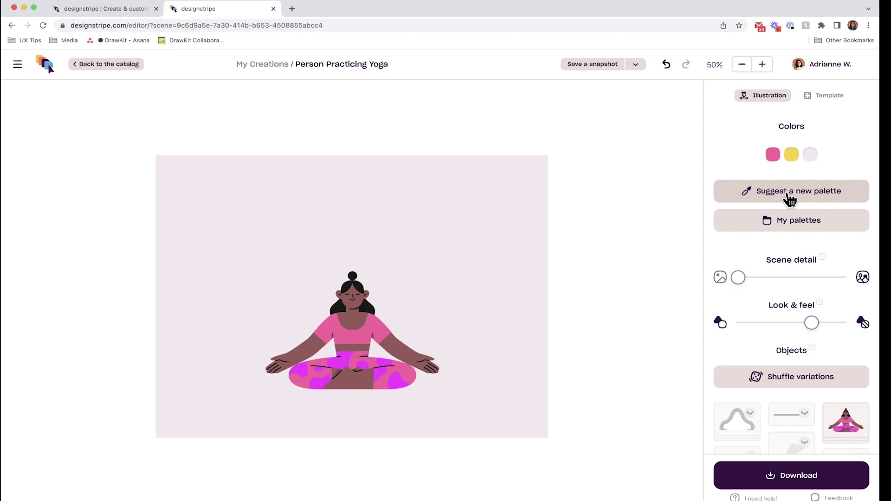
click(789, 199)
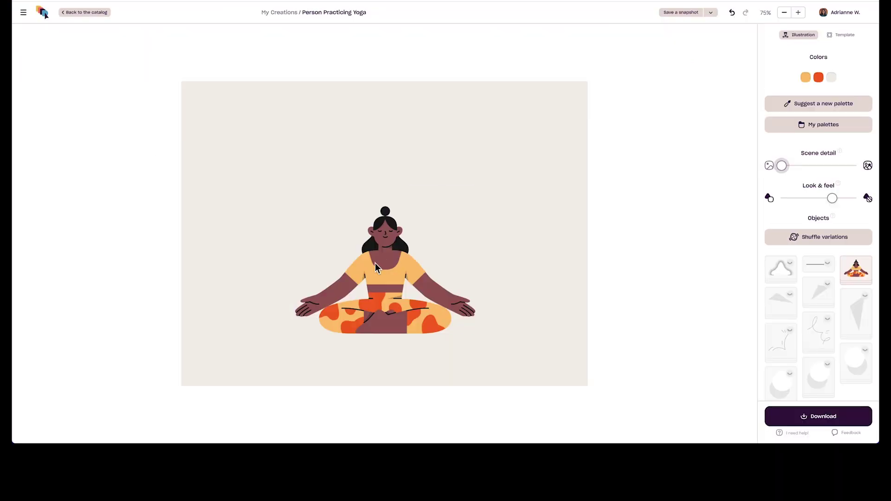
Set the figure's hair colour to #831616 and skin colour to #e1a4a3
click(404, 252)
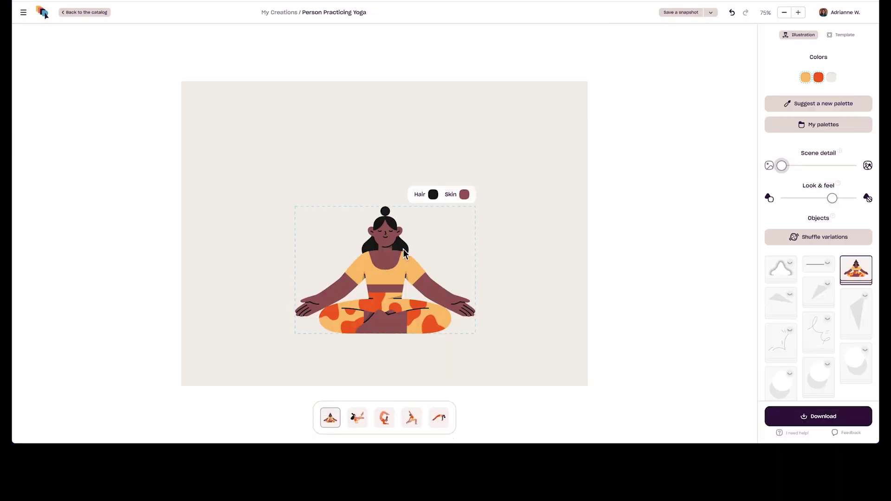
click(433, 194)
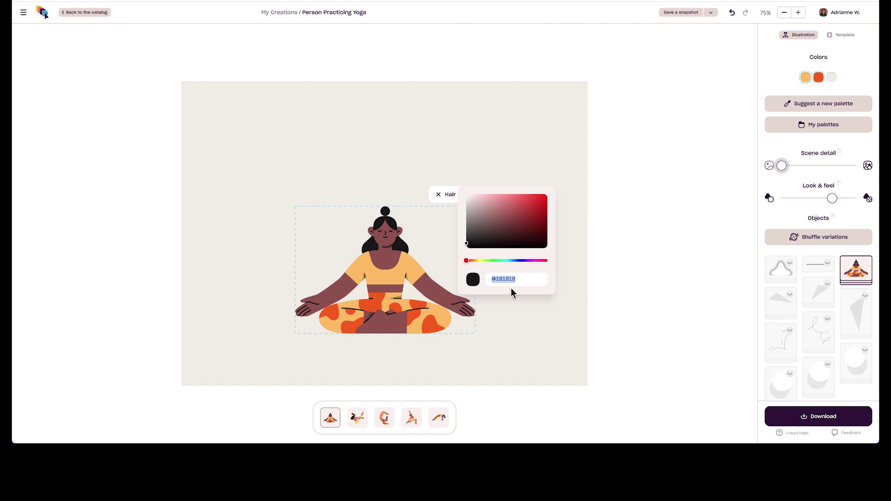
click(523, 279)
text(831616)
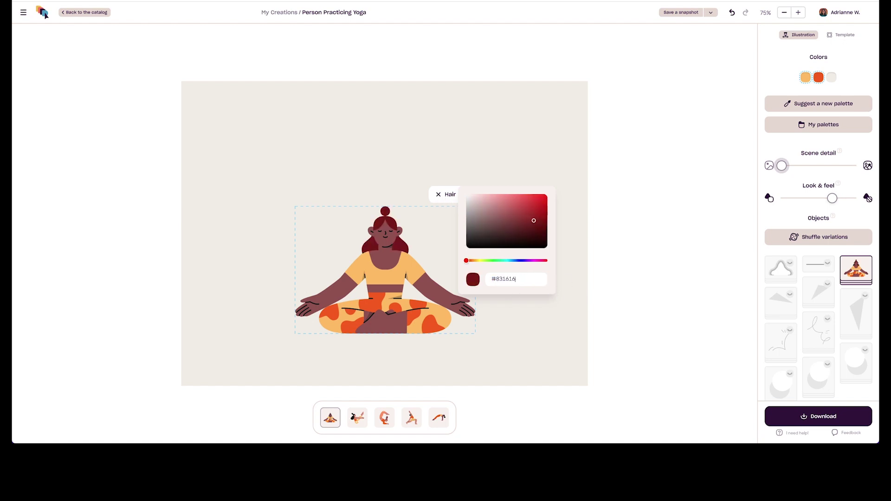
key(Return)
click(465, 196)
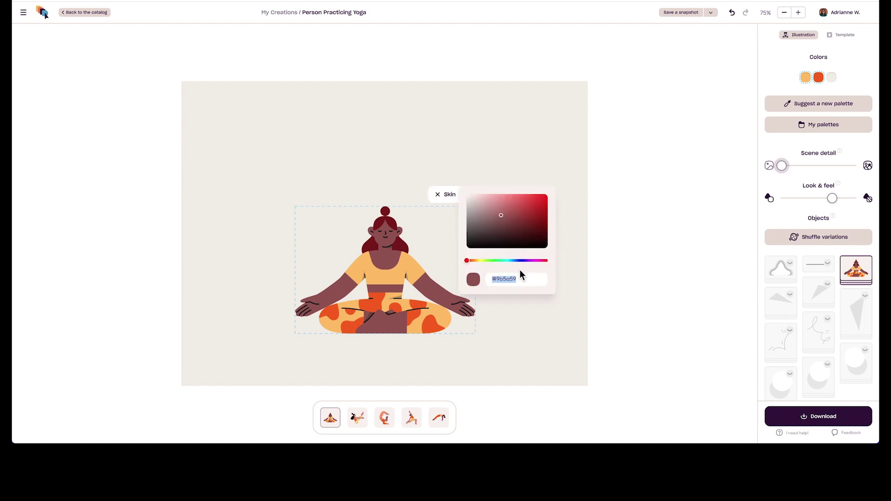
text(#e1a4a3)
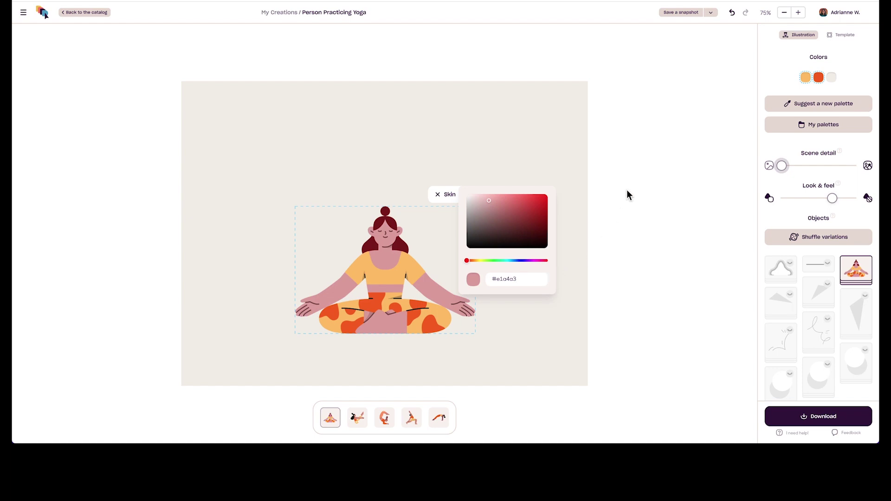
key(Return)
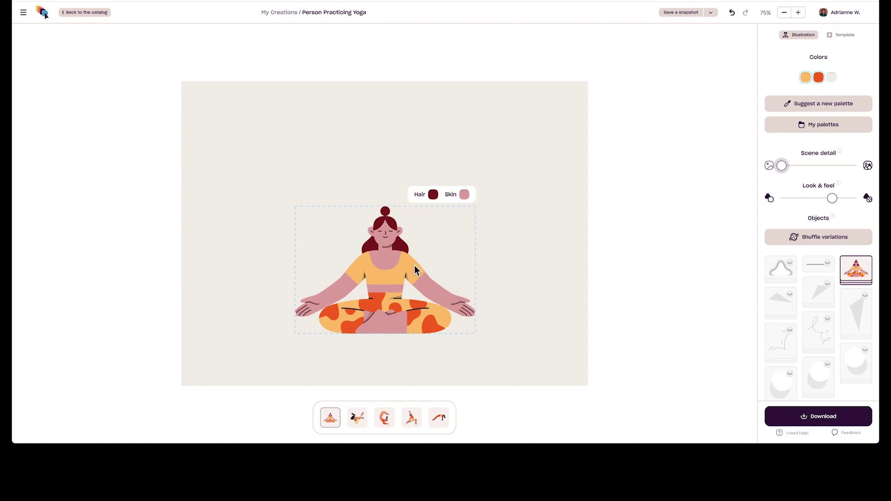
Copy the finished illustration as SVG code from the download options
click(508, 240)
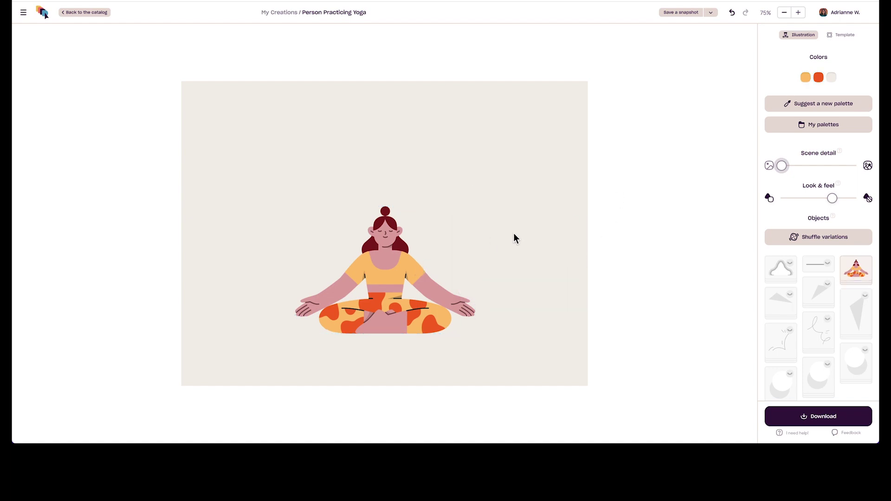
click(816, 425)
click(574, 232)
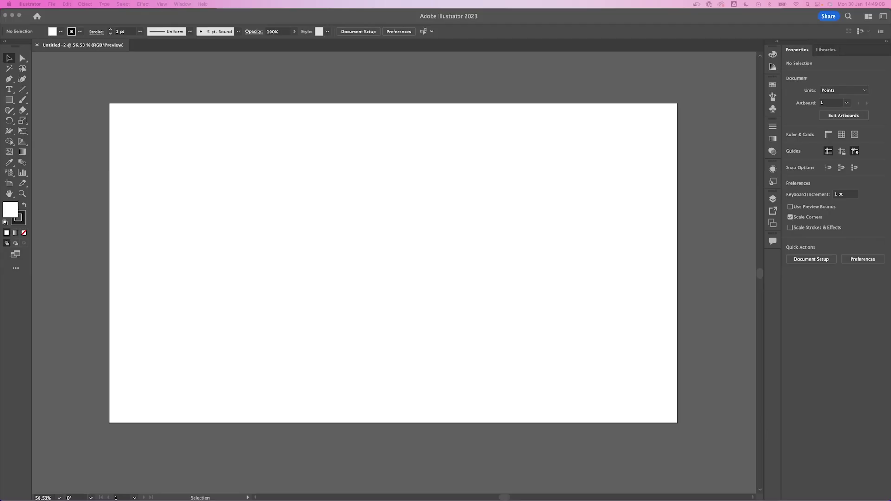
Paste the yoga character into Illustrator, nudge it up-left, lock the background layer and select all
click(412, 232)
scroll(497, 245, right, 2)
key(super+v)
drag(494, 244, 469, 231)
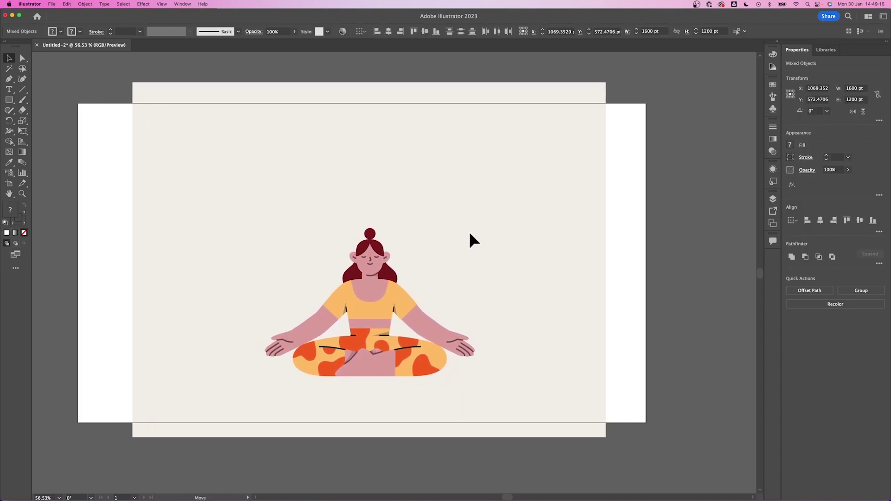
click(645, 232)
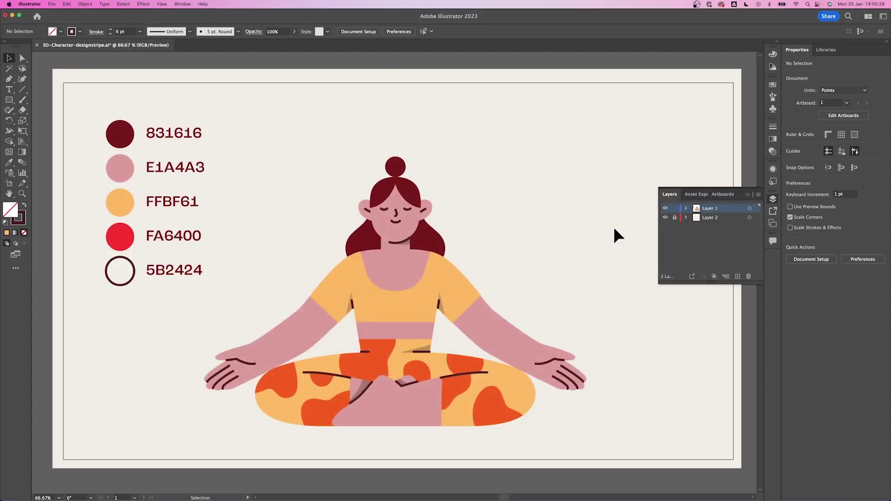
click(674, 218)
key(super+a)
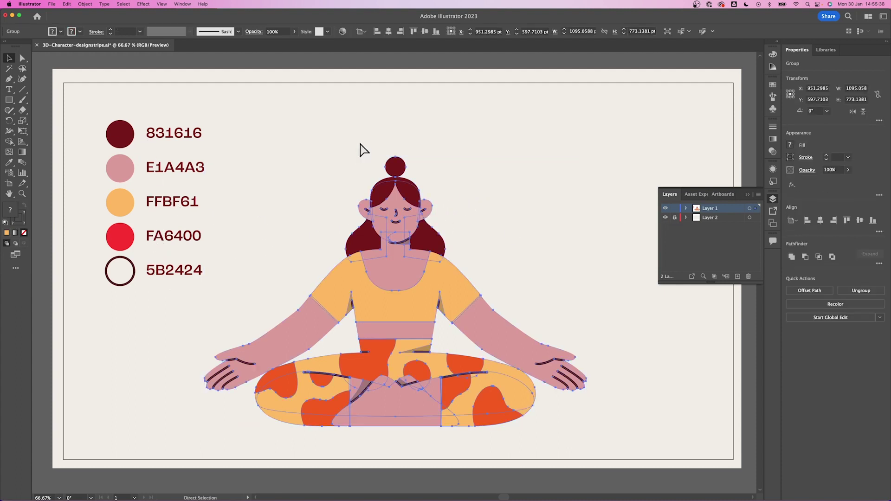
Delete the neck, armpit, leg and other shadow shapes from the character
click(377, 130)
key(super+equal)
key(super+equal)
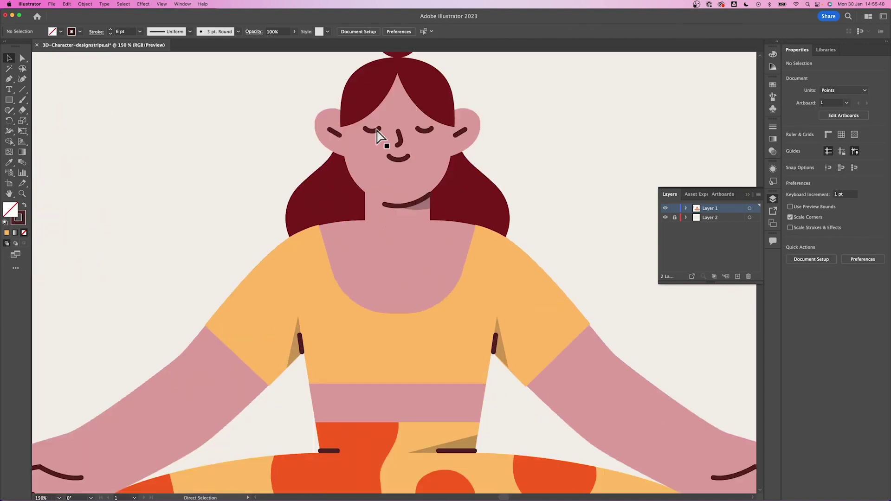
click(422, 208)
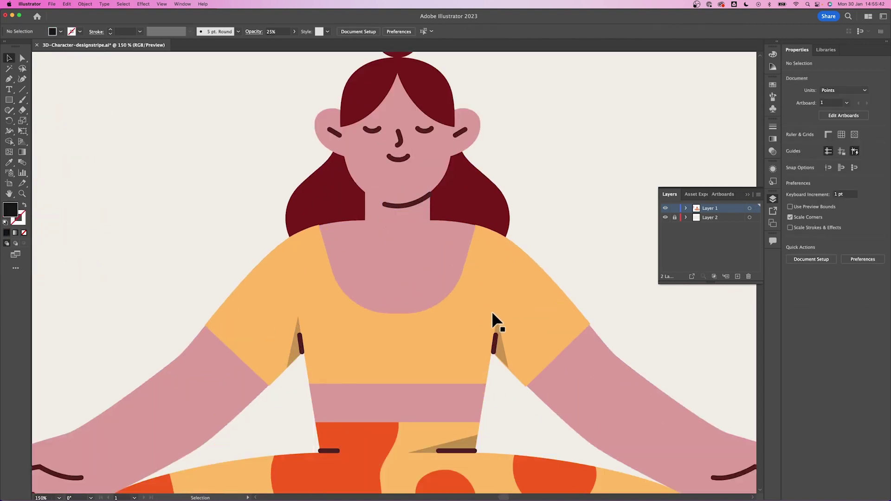
click(497, 351)
key(Delete)
click(464, 444)
key(Delete)
scroll(465, 320, down, 5)
click(390, 388)
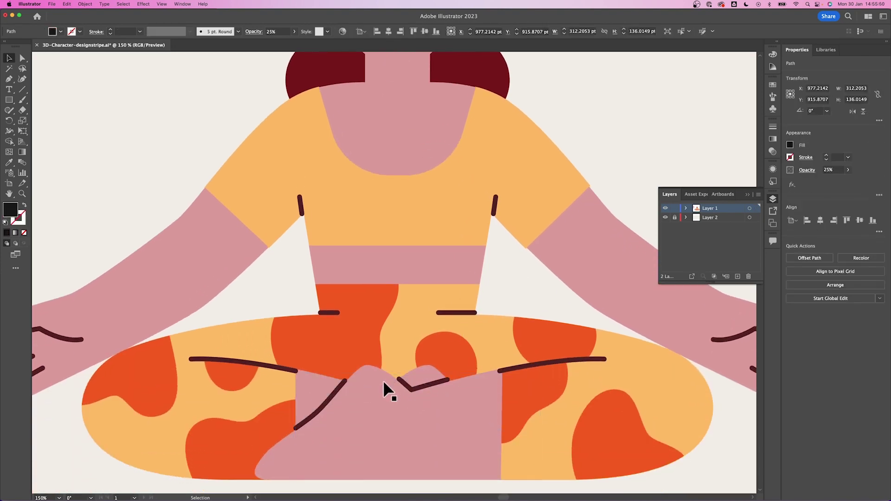
key(Delete)
scroll(425, 374, up, 3)
Group the hair bangs with the face shape
key(super+0)
key(super+1)
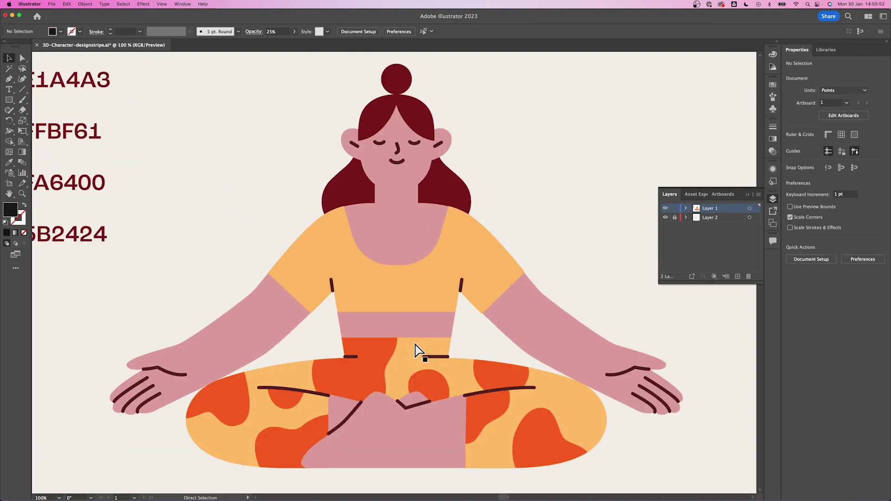
drag(414, 341, 395, 349)
click(379, 114)
shift+click(389, 183)
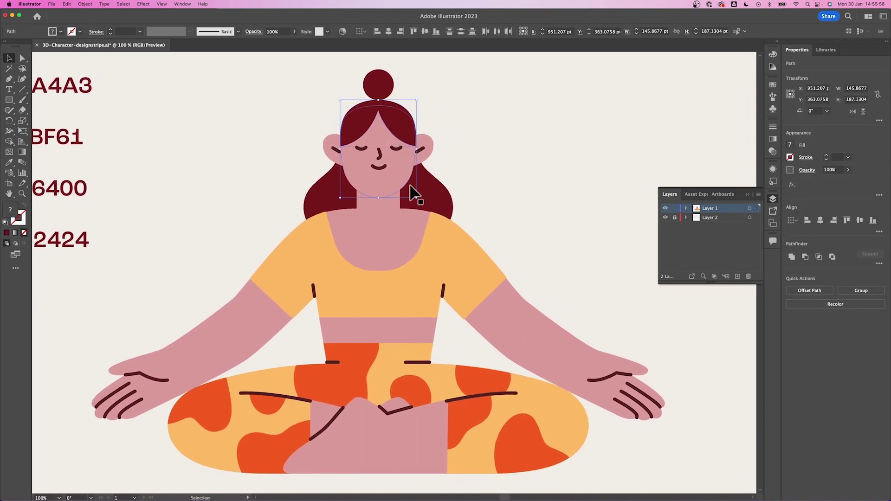
key(super+8)
key(super+z)
key(super+g)
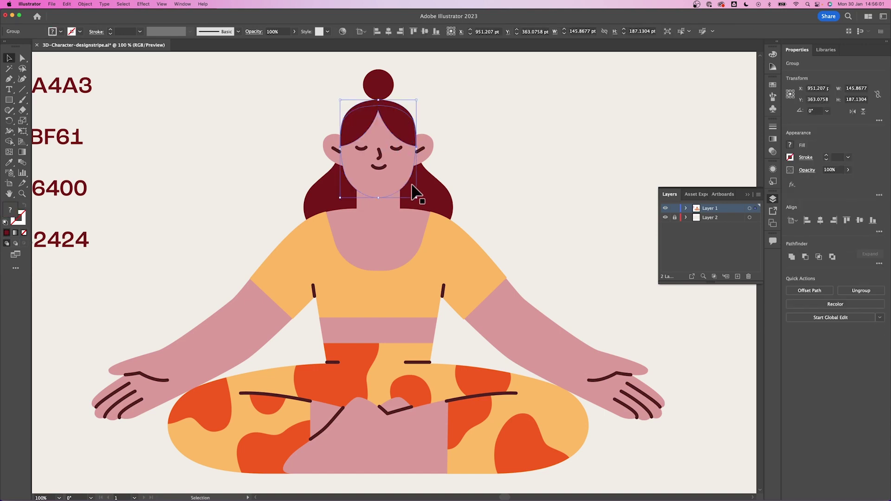
click(430, 142)
Group the left and right hair strands together
click(421, 149)
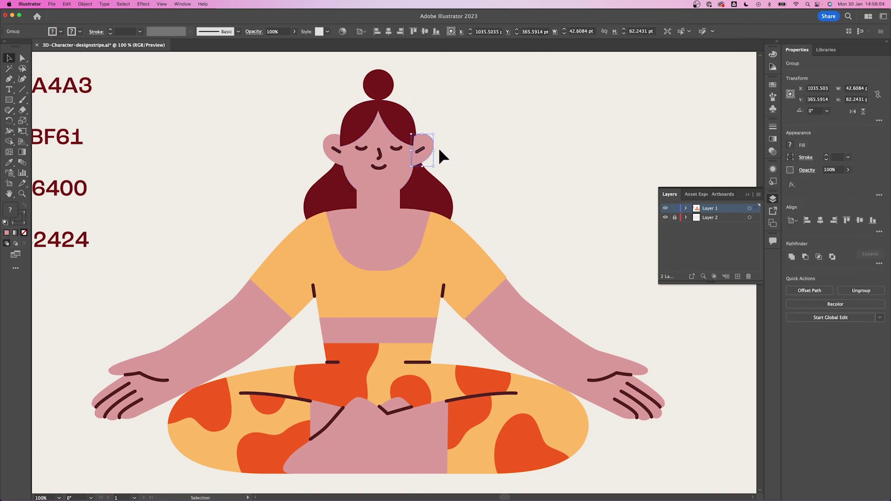
super+click(333, 146)
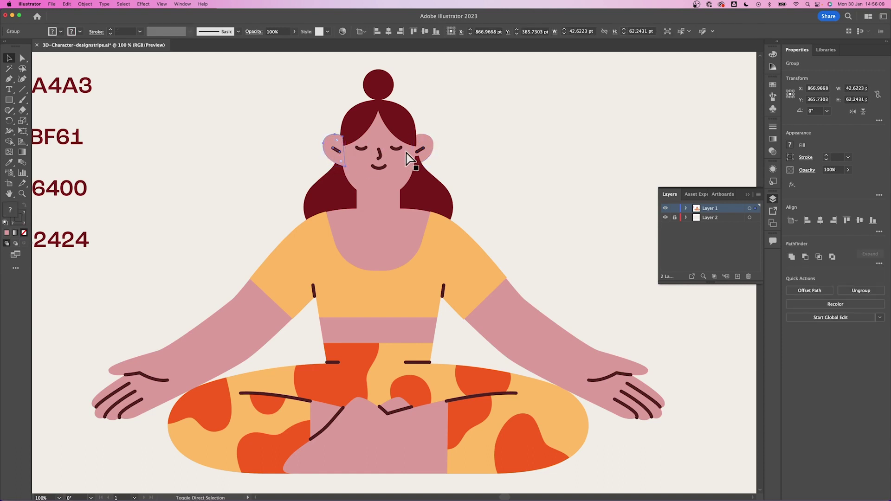
click(431, 195)
shift+click(342, 198)
key(super+g)
click(519, 167)
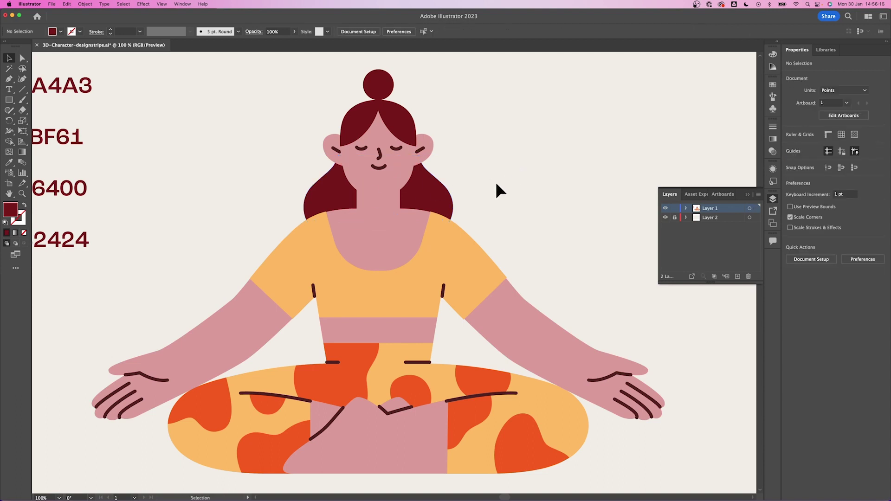
Select the body parts as one group, reverting an accidental shift of the body
scroll(228, 263, down, 3)
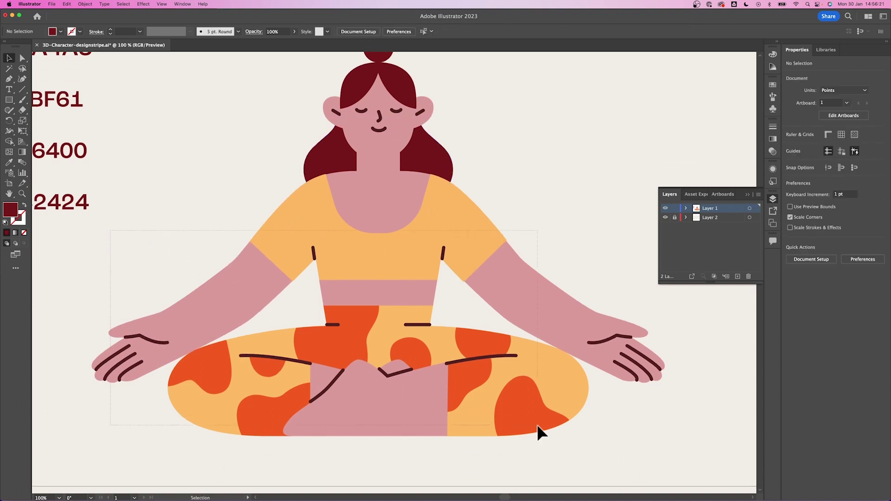
drag(640, 449, 640, 448)
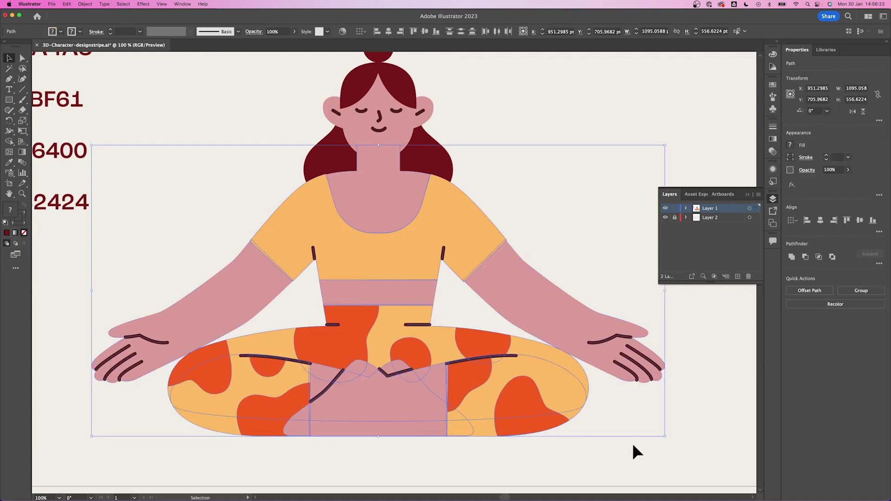
click(597, 376)
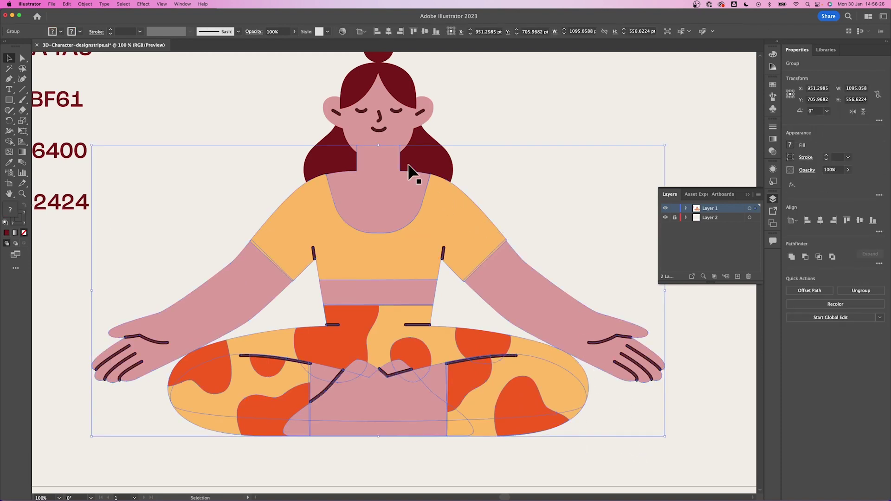
key(super+shift+a)
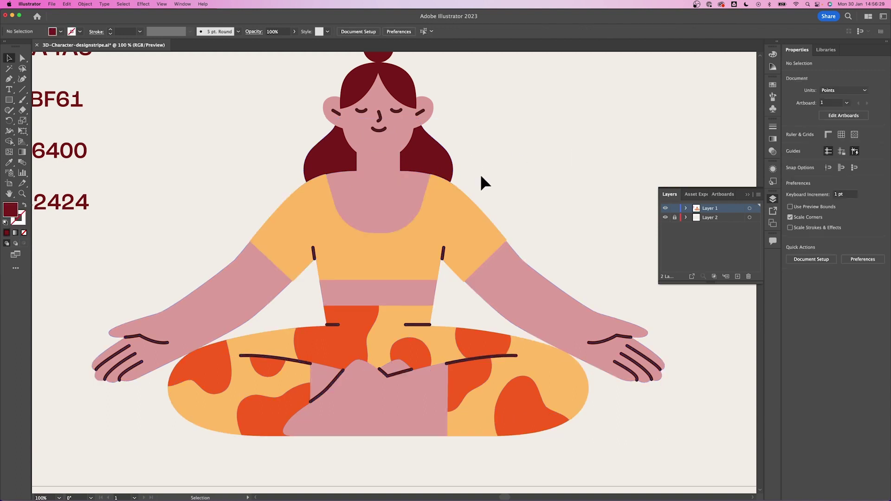
key(super+z)
key(super+shift+z)
key(super+shift+a)
scroll(577, 166, up, 2)
Group the eyes, nose and mouth, place a copy left of the head, and move the palette off-artboard
click(379, 153)
shift+click(367, 139)
shift+click(396, 138)
key(super+g)
drag(381, 151, 243, 151)
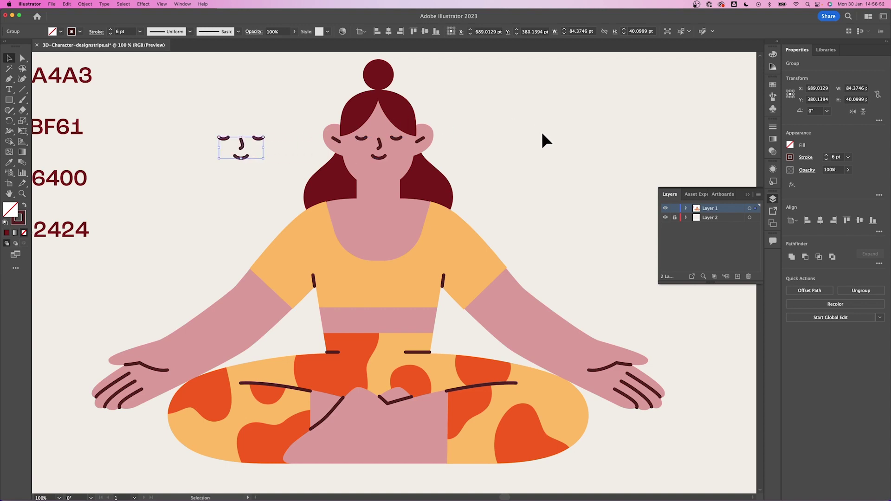
key(super+shift+a)
key(super+minus)
key(super+minus)
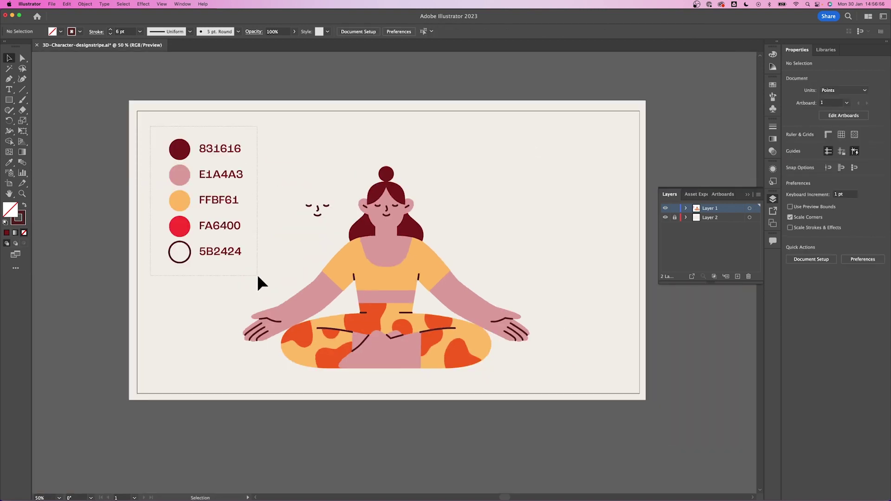
drag(218, 254, 83, 255)
Open the 3D and Materials panel from the Window menu and move it away from the character
click(250, 213)
click(204, 4)
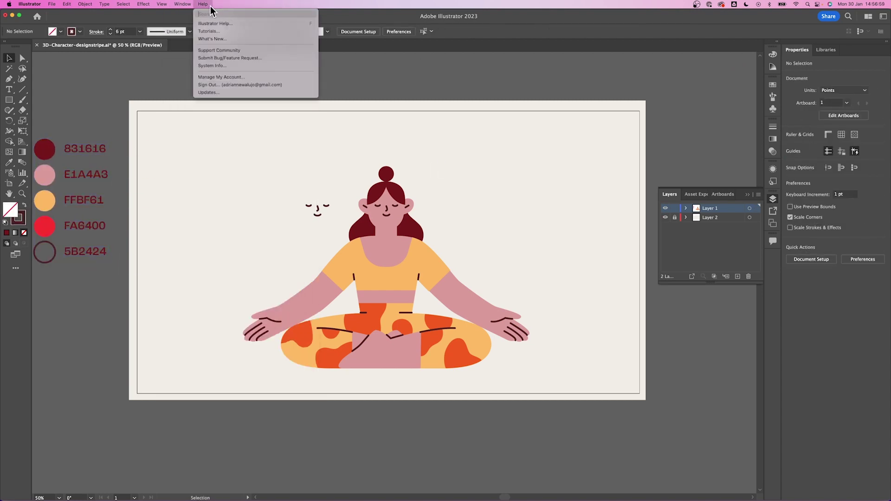
mouse_move(183, 5)
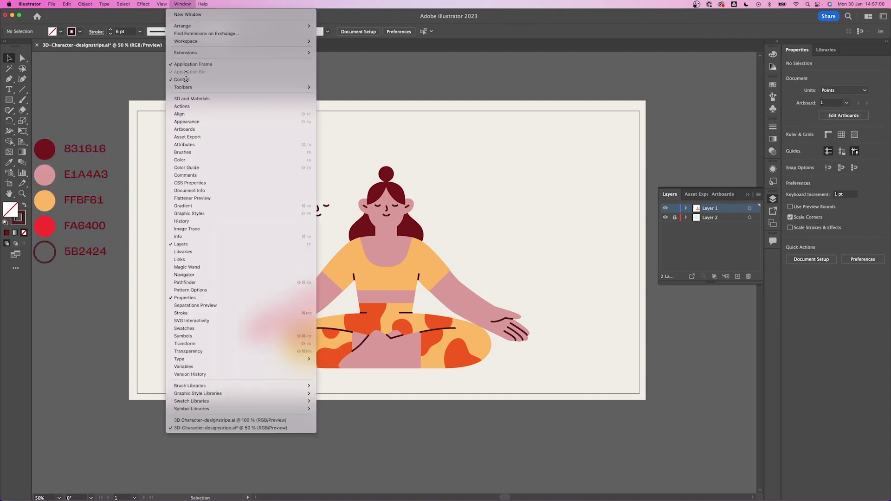
click(195, 99)
drag(328, 45, 606, 117)
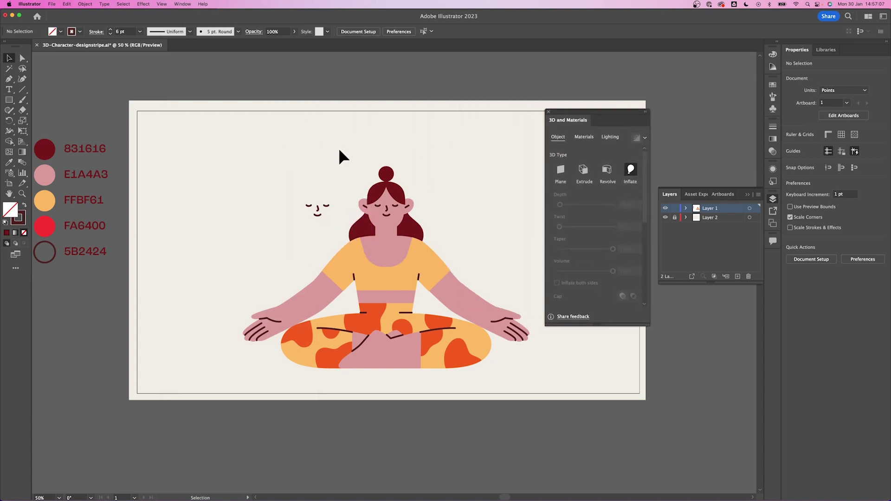
Nudge the facial-features copy further left and marquee-select the whole character
drag(251, 208, 241, 208)
click(247, 141)
drag(518, 378, 517, 378)
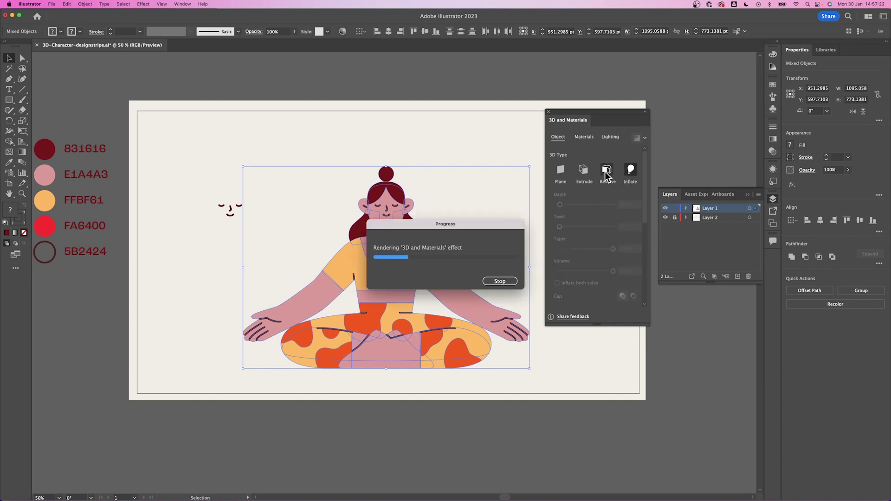
Zoom to 100% and give the red bun a material roughness of 0.65
click(407, 130)
drag(425, 154, 408, 152)
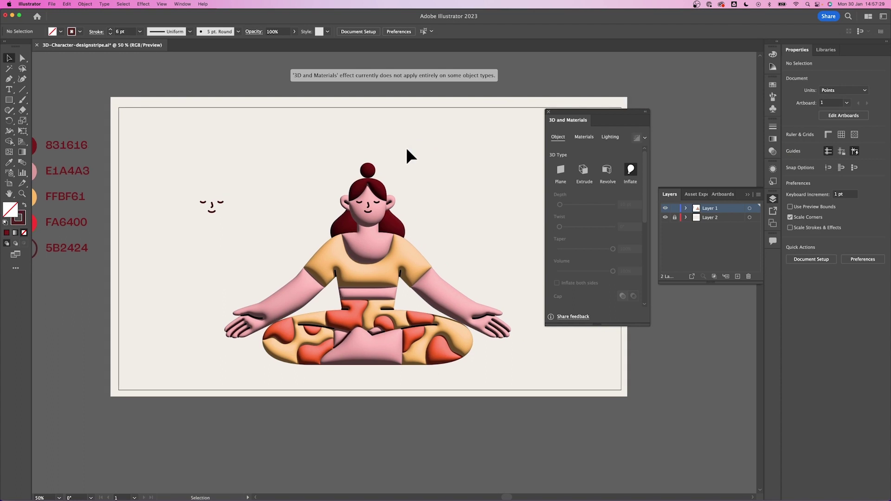
key(super+1)
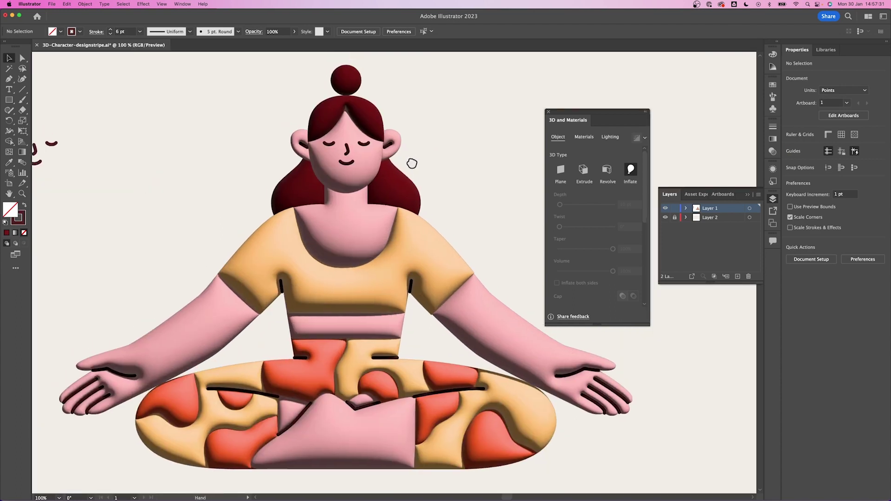
drag(418, 176, 425, 196)
click(359, 111)
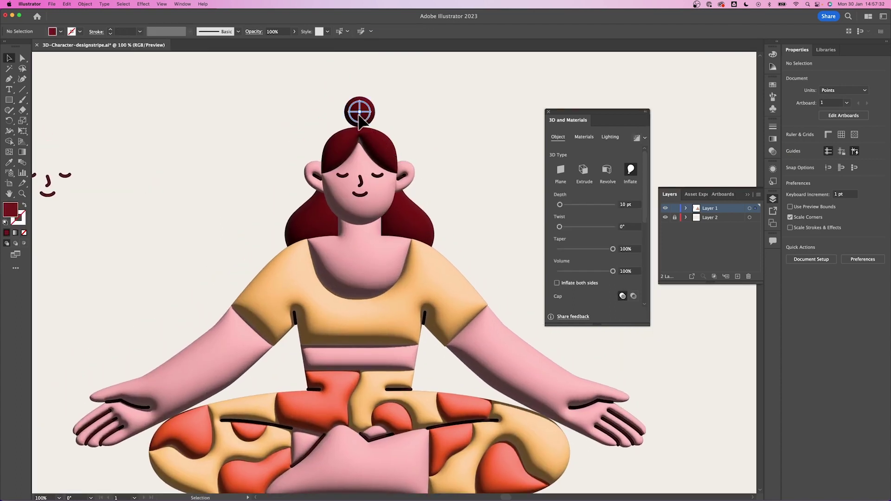
click(584, 137)
scroll(640, 271, down, 3)
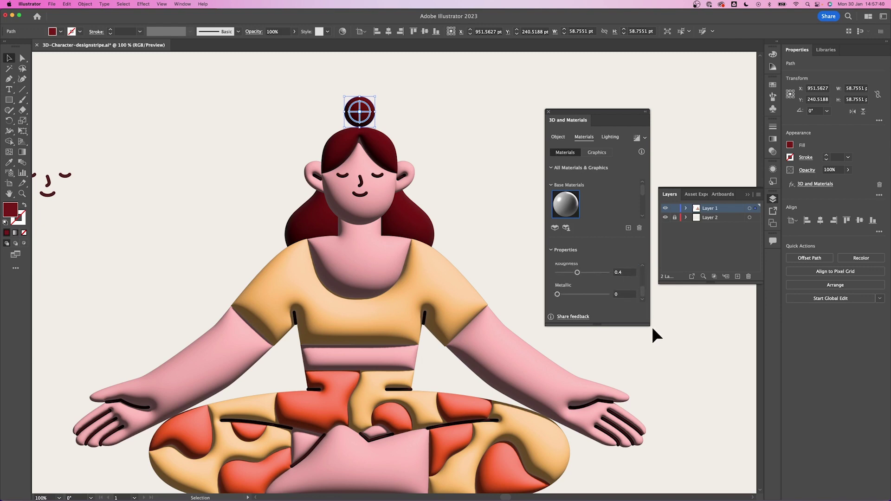
drag(648, 320, 668, 455)
drag(630, 118, 615, 53)
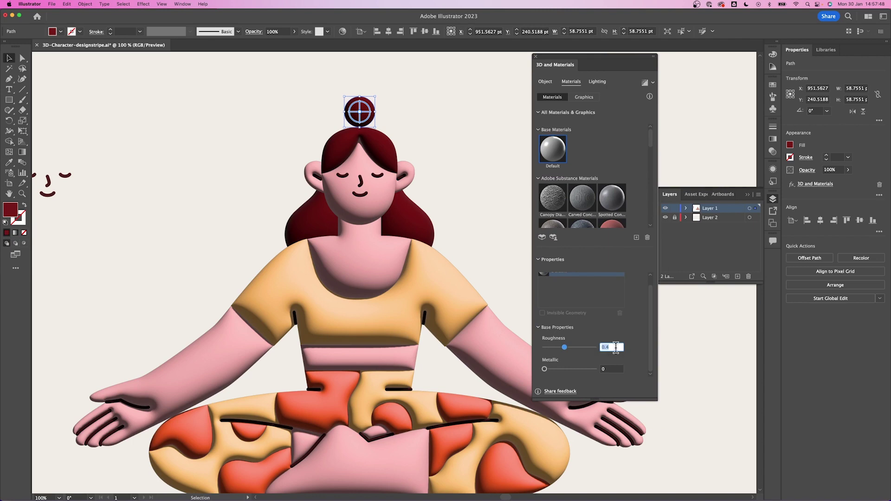
text(0)
key(Tab)
Set the head and hair group's material roughness to 0.65
click(390, 149)
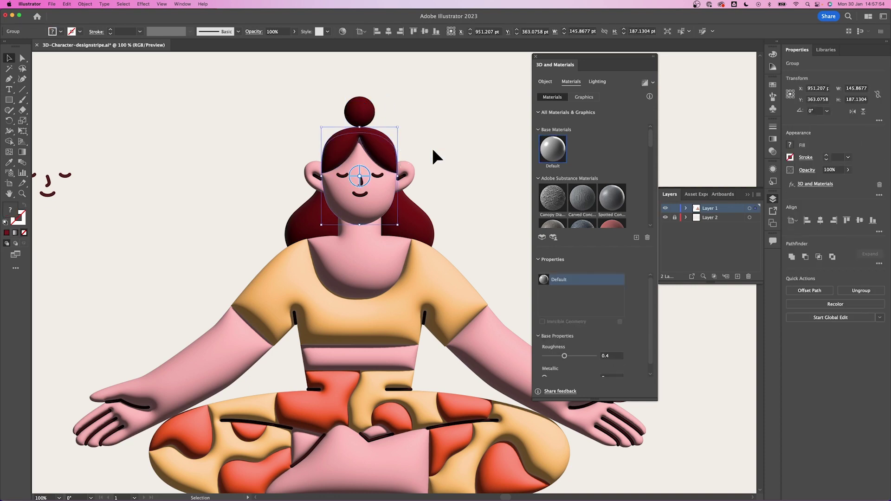
scroll(650, 357, up, 1)
click(611, 351)
key(Tab)
click(405, 176)
click(616, 356)
key(Tab)
click(308, 182)
Give the body group roughness 0.65 and metallic 0.13, then check the render
click(352, 325)
click(606, 355)
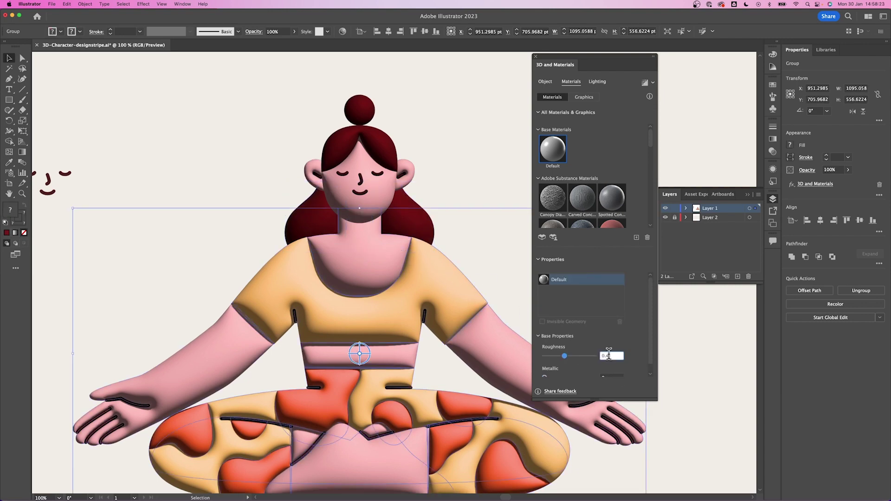
text(0.65)
key(Return)
scroll(598, 348, down, 1)
click(608, 369)
text(0.13)
key(Return)
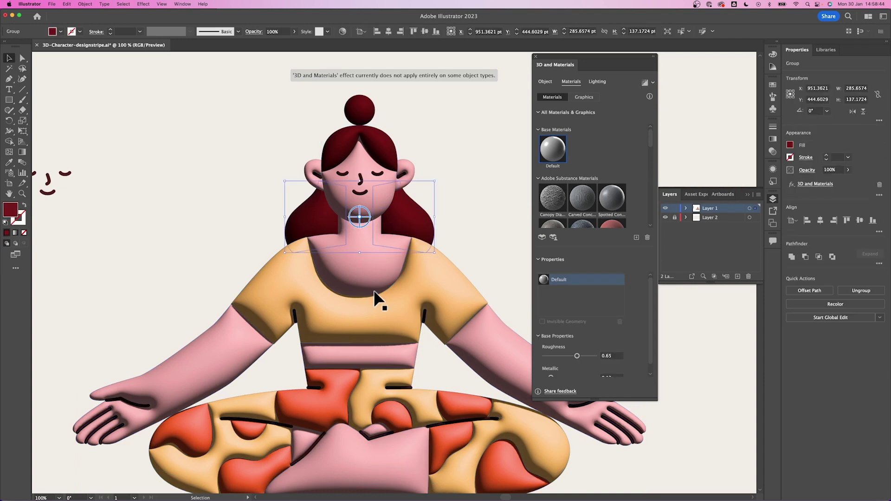
click(472, 156)
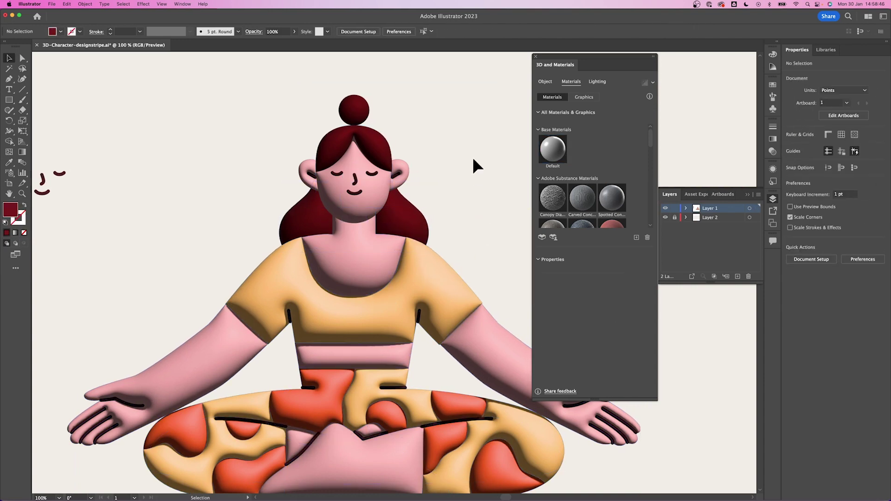
click(370, 181)
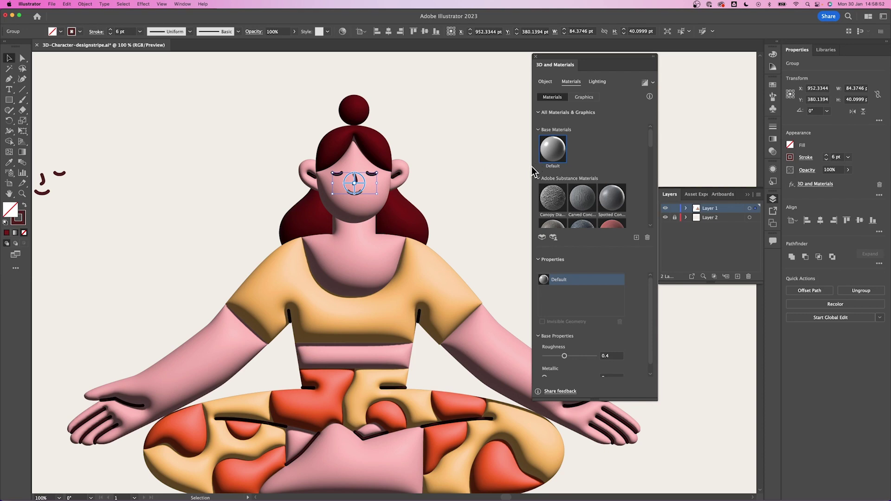
Add the eyes and smile to the 3D Graphics library as a single graphic and move the originals off the head
click(588, 98)
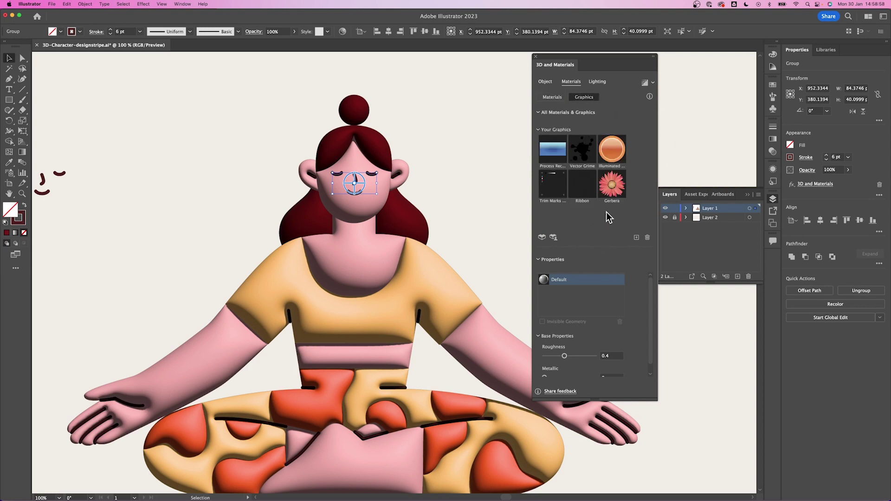
click(635, 239)
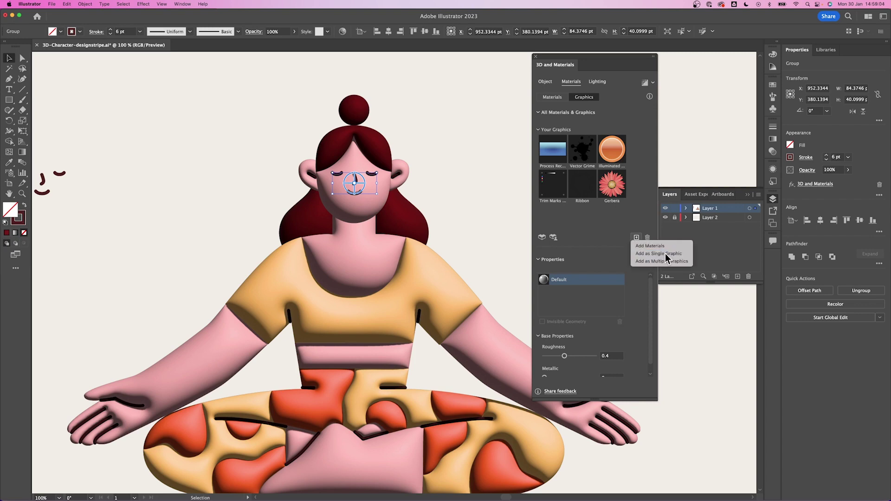
click(664, 254)
drag(552, 210, 366, 187)
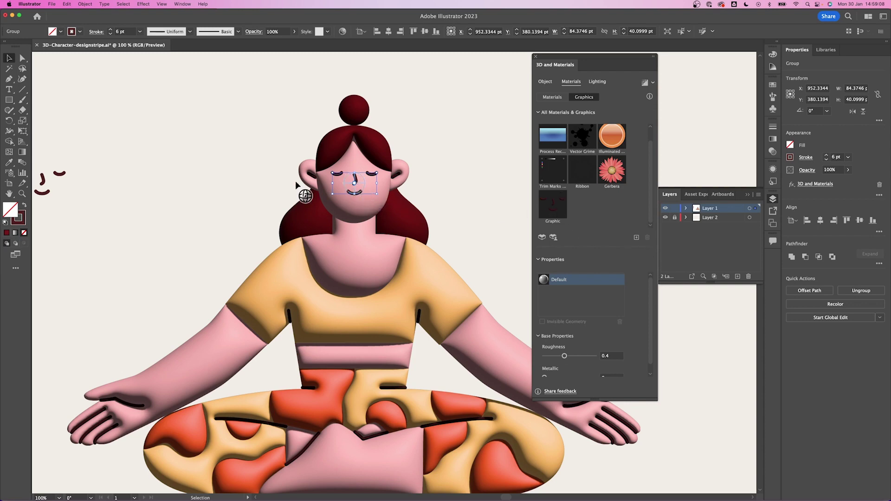
drag(375, 185, 206, 171)
Map the saved face graphic onto the blank 3D head
click(351, 184)
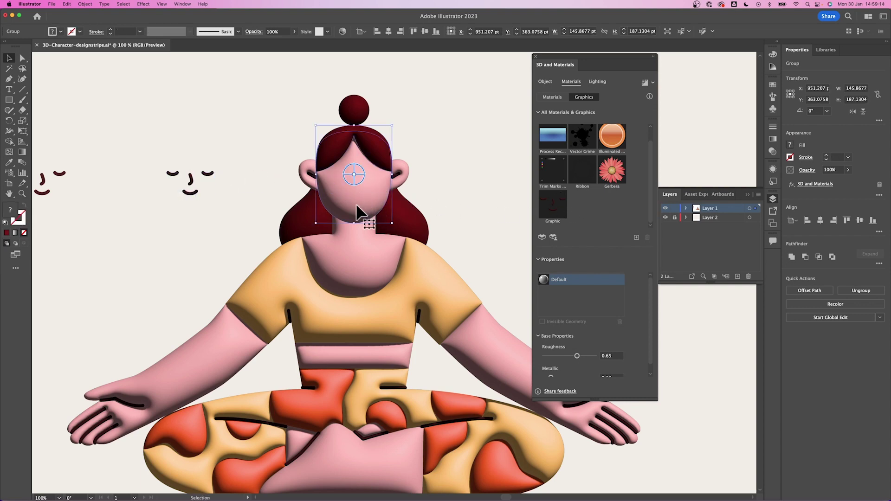
drag(564, 209, 356, 186)
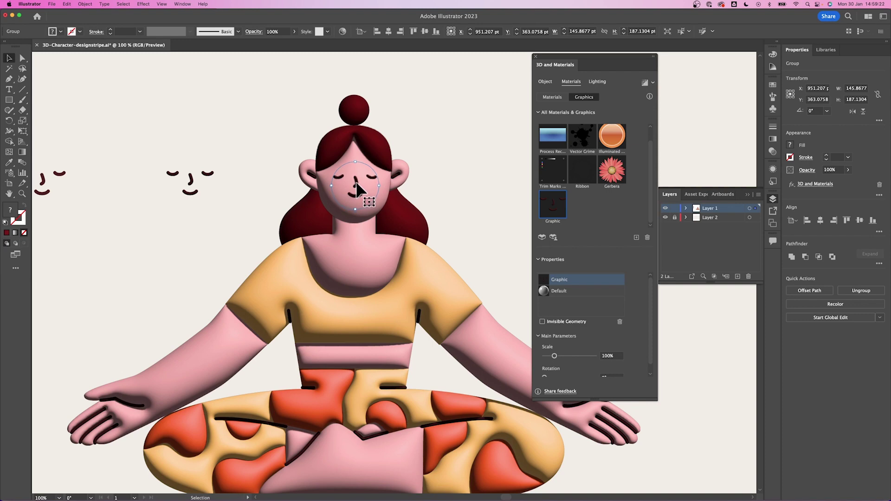
click(446, 182)
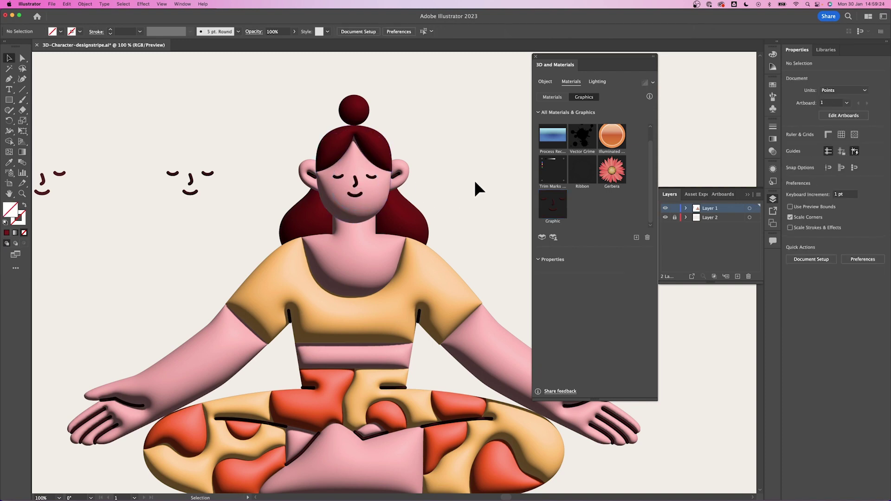
Select the mapped face graphic in the head's material settings and nudge it slightly down and left
click(597, 83)
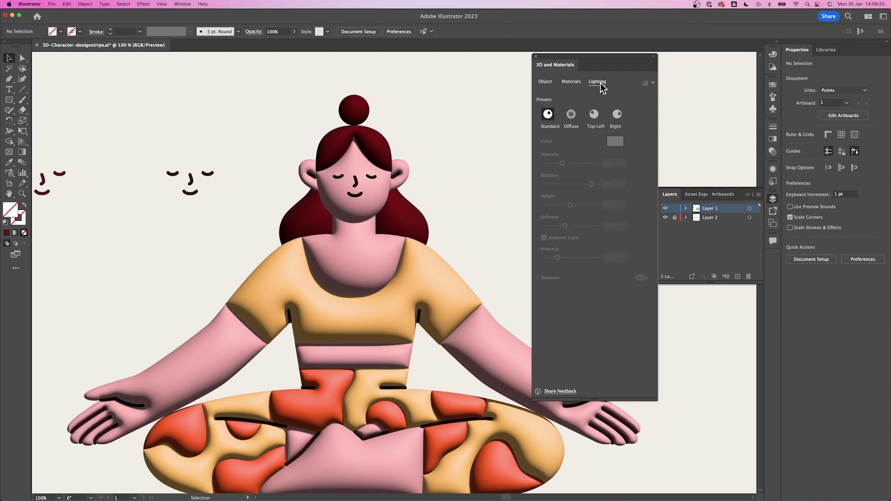
click(374, 183)
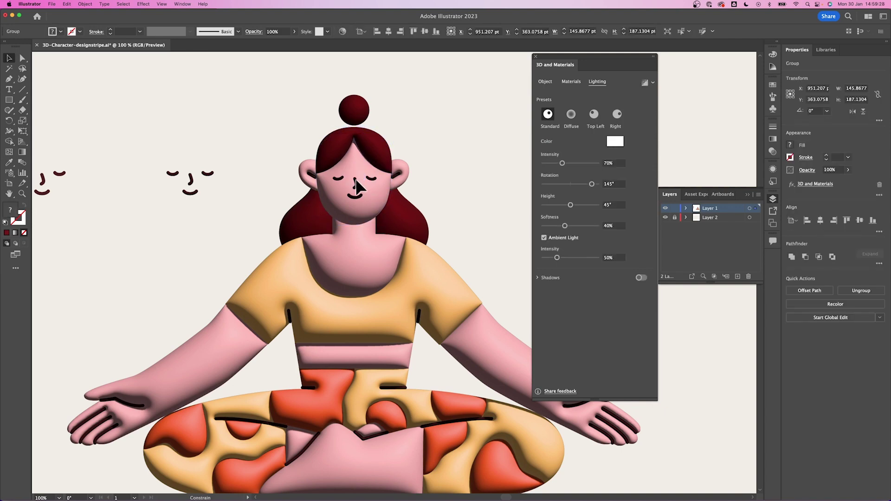
click(570, 82)
click(580, 280)
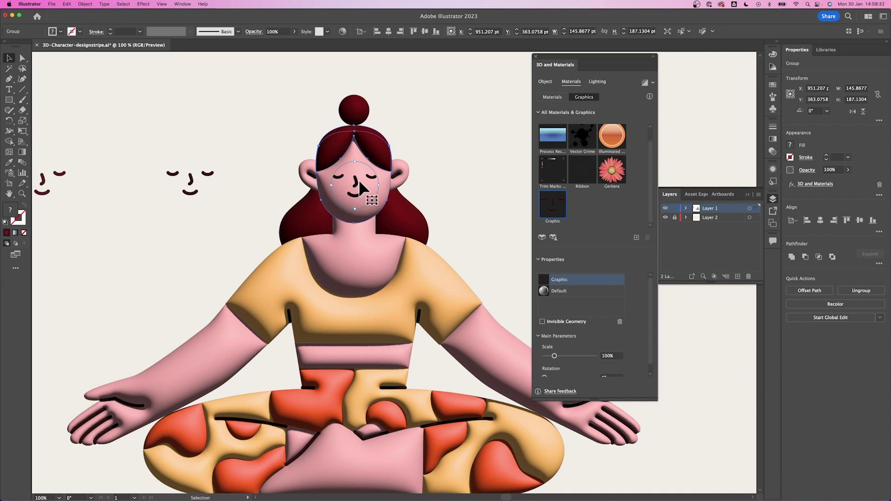
drag(359, 181, 356, 185)
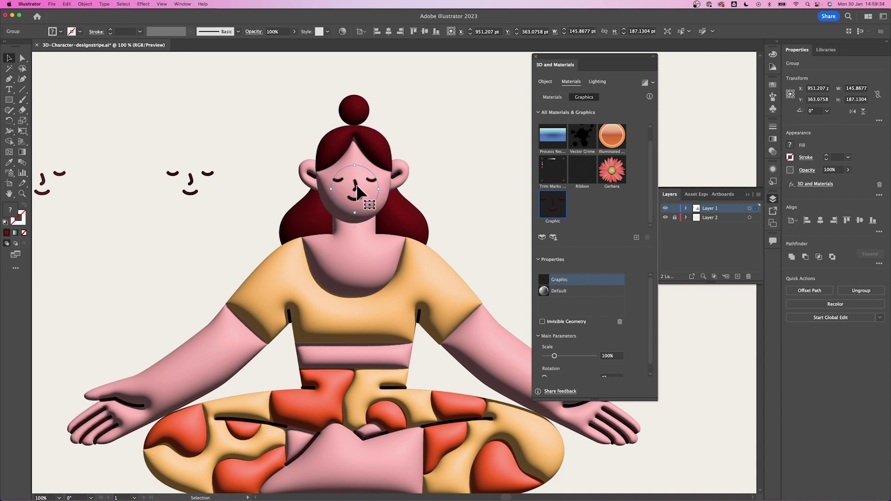
click(354, 110)
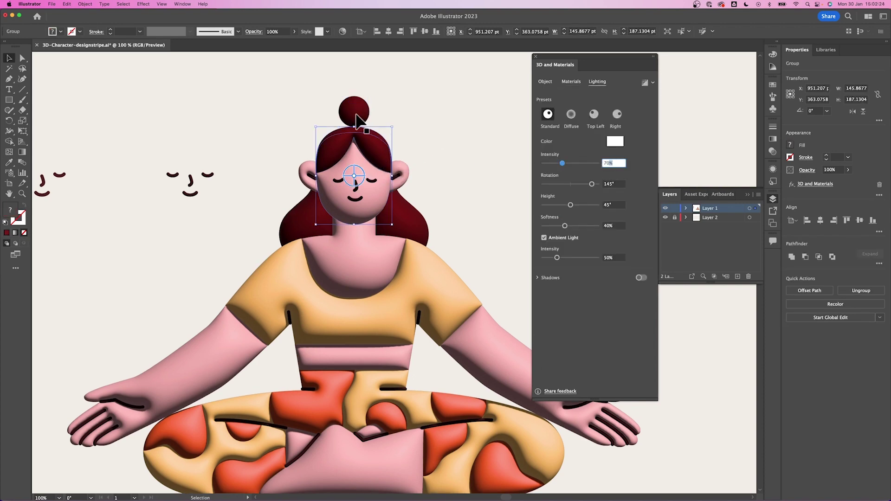
Select the bun circle and tint its 3D light a pale warm FFF2E9
click(354, 114)
click(616, 142)
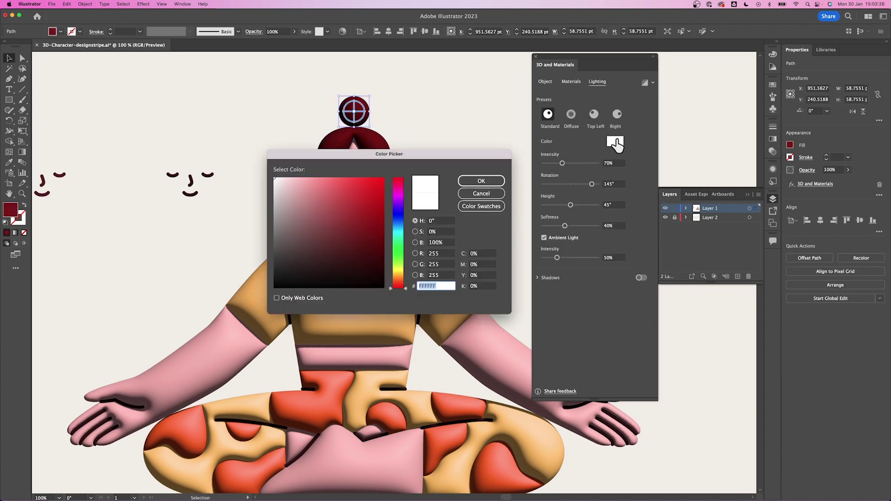
click(405, 279)
click(279, 179)
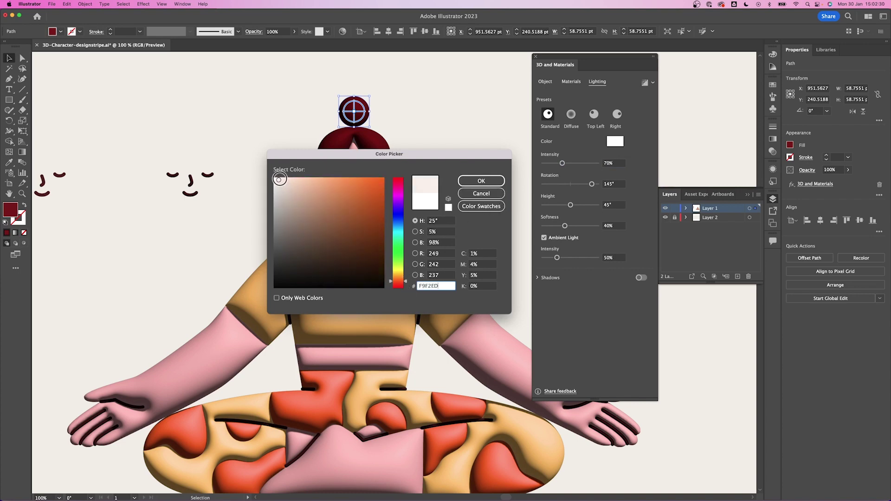
drag(280, 179, 283, 178)
click(476, 182)
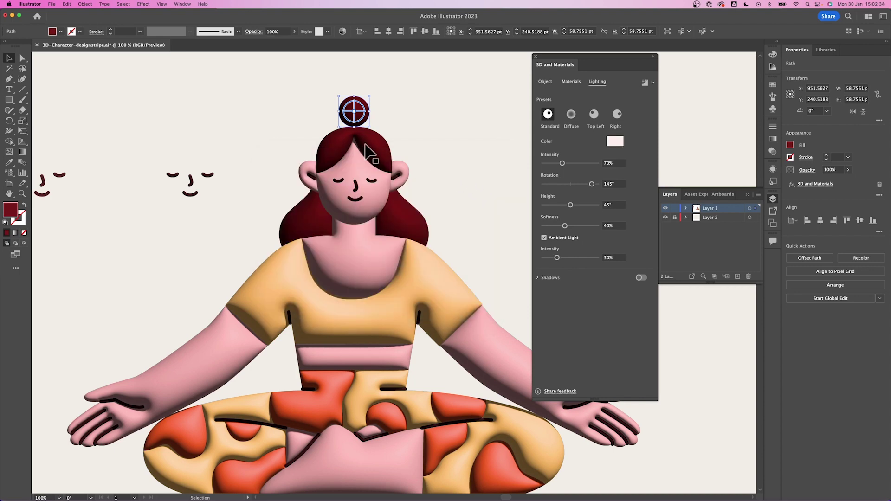
Apply the same FFF2E9 light colour to the head group
click(615, 141)
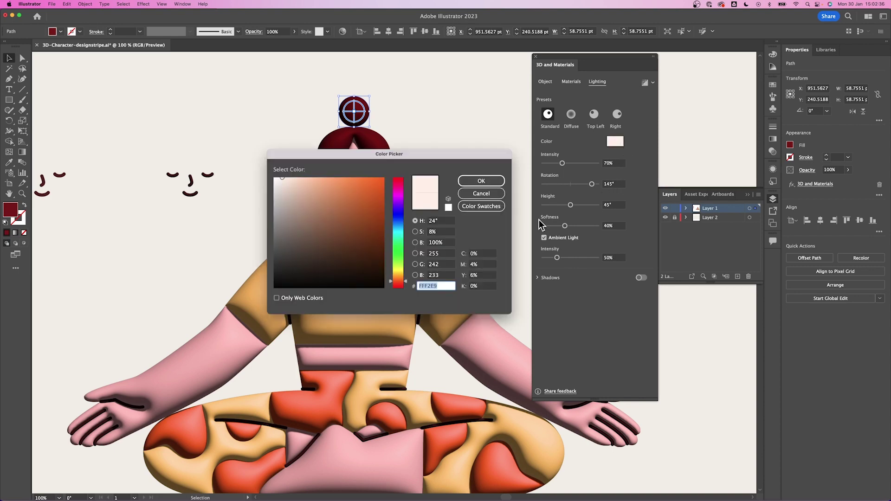
click(483, 193)
click(408, 234)
click(615, 142)
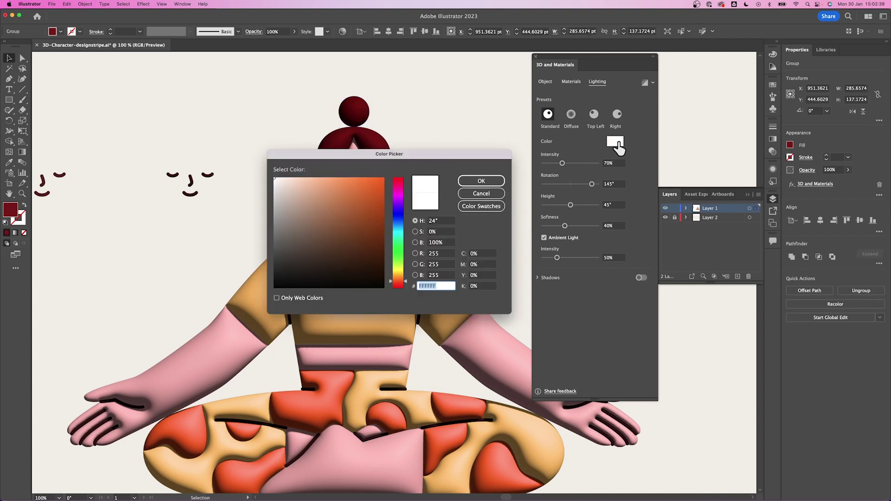
click(498, 183)
Give the face group a paler, pinker light colour (FFEDE3)
click(405, 177)
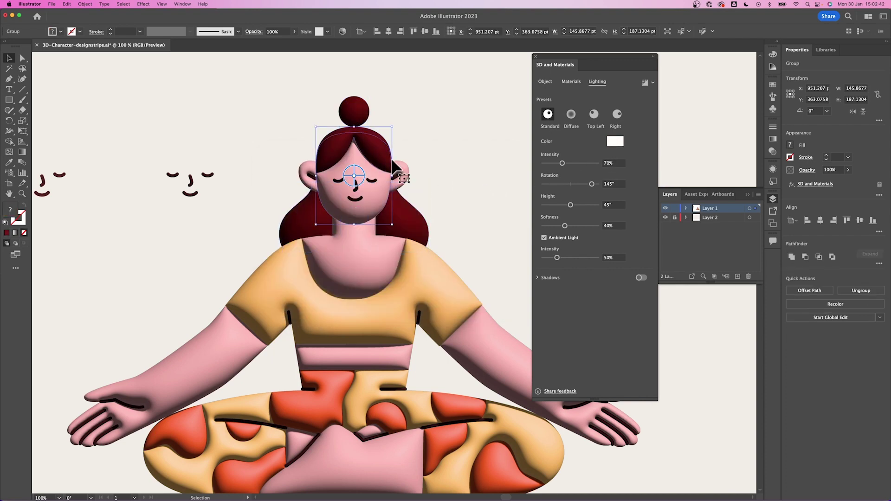
click(615, 142)
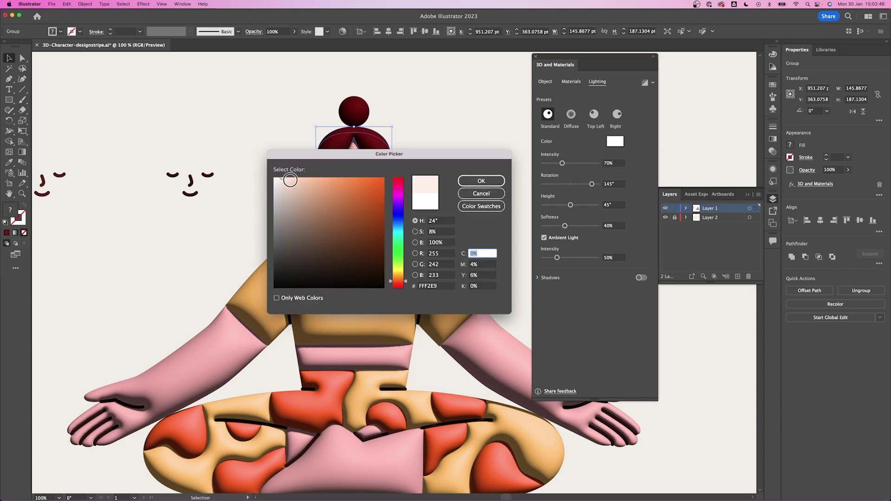
click(291, 178)
drag(291, 177, 285, 176)
drag(406, 279, 406, 280)
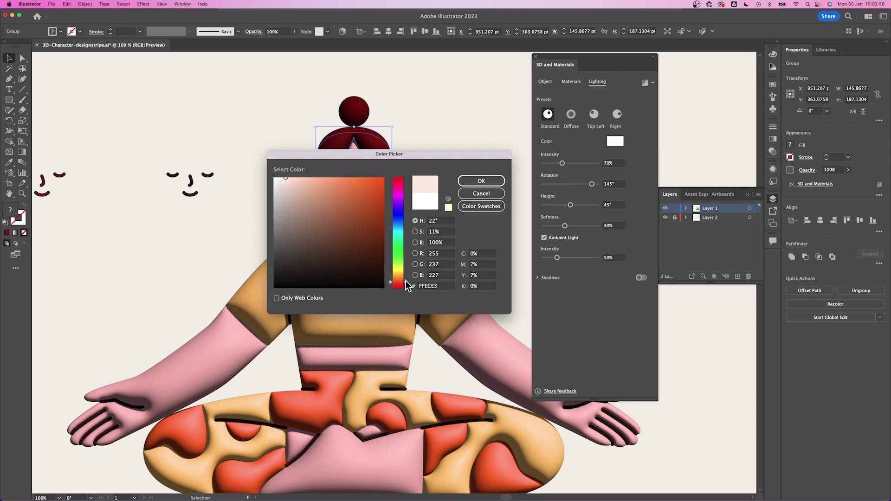
click(472, 180)
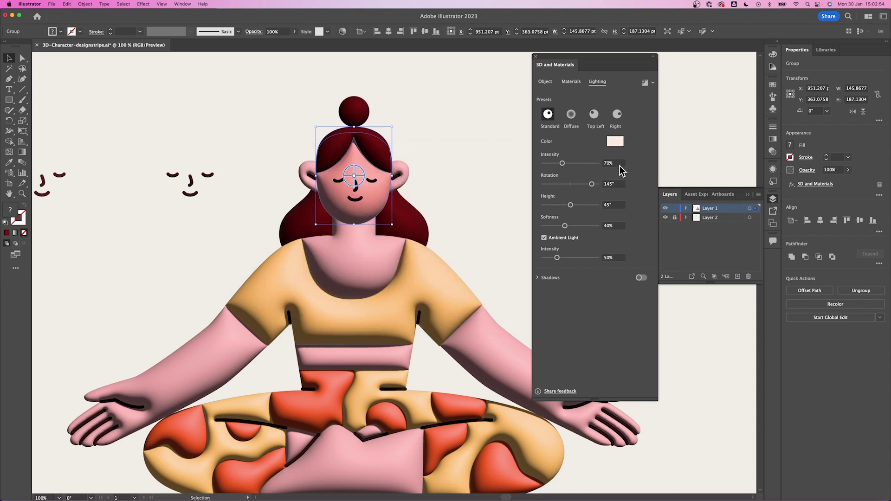
Set the head light to intensity 80, rotation 131°, height 75°, softness 4, ambient 126%
click(619, 163)
text(80)
key(Tab)
text(131)
key(Tab)
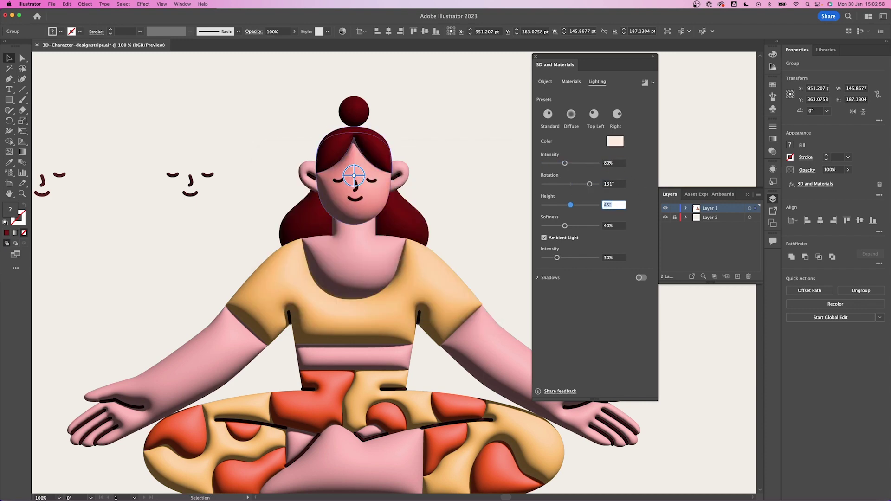
text(75)
key(Tab)
text(4)
key(Tab)
text(126)
key(Tab)
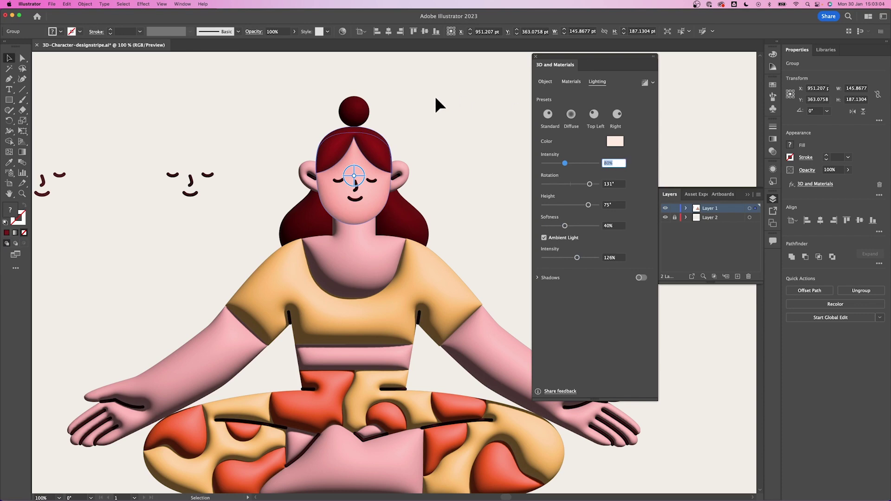
Give the right ear a pale pink light colour
click(402, 172)
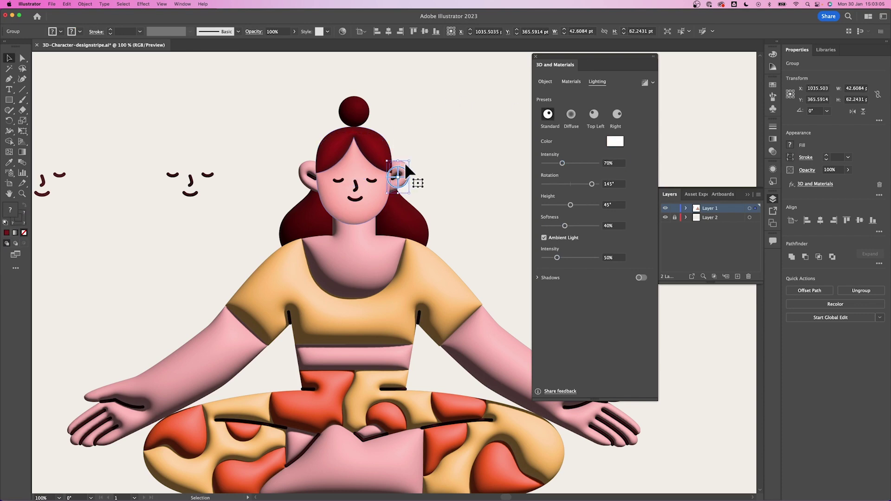
click(618, 145)
key(Escape)
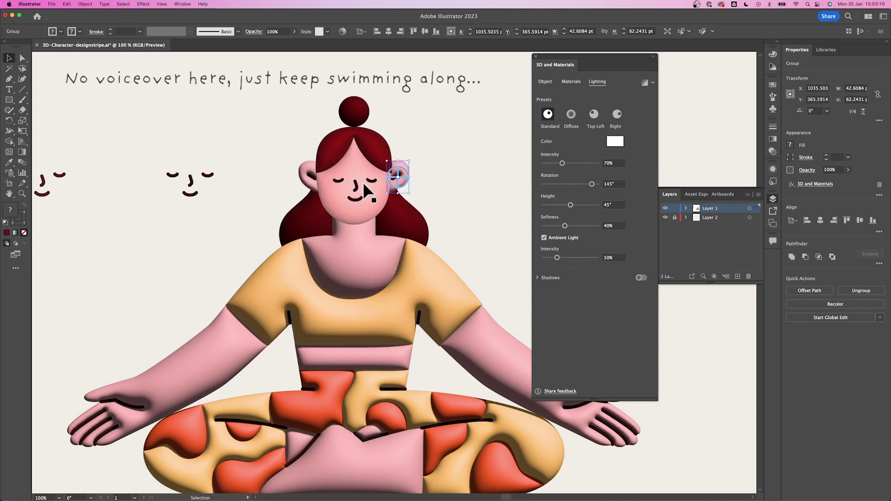
click(364, 185)
click(616, 141)
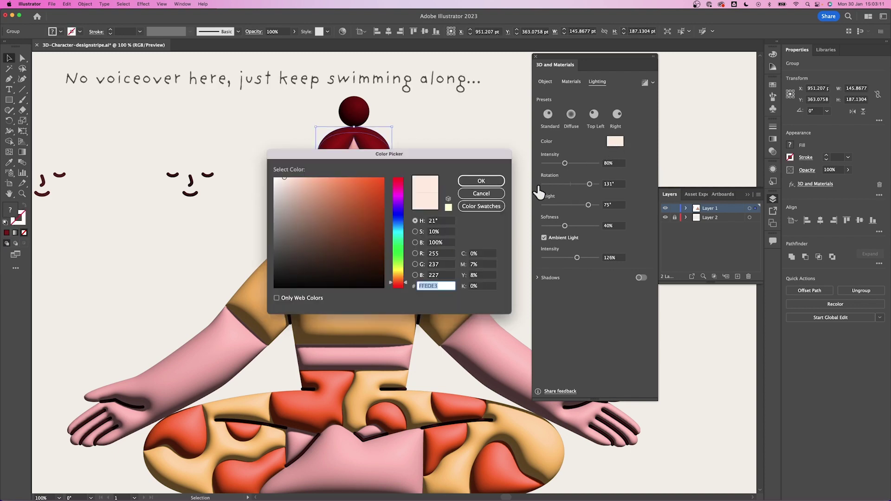
click(481, 194)
click(400, 177)
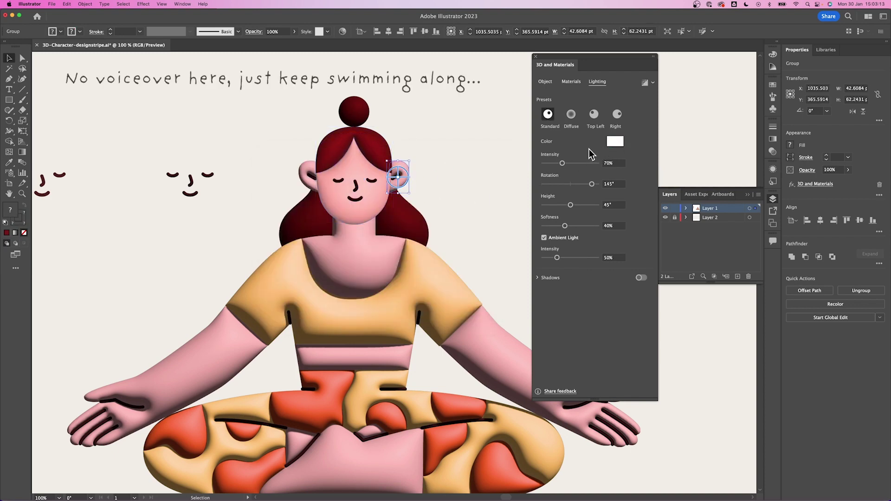
click(612, 144)
click(486, 182)
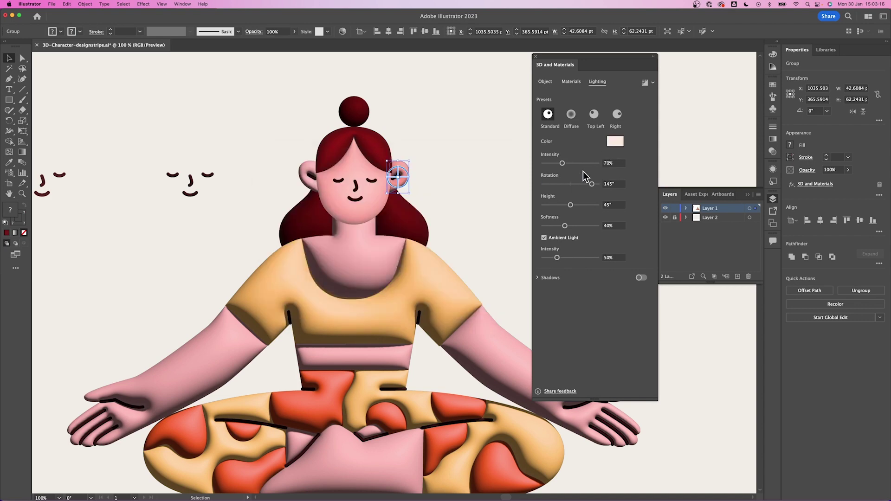
Light the left ear pale pink FFEDE3 with 69° height, 40% softness and 50% ambient
click(309, 177)
click(611, 145)
text(FFEDE3)
key(Return)
click(612, 163)
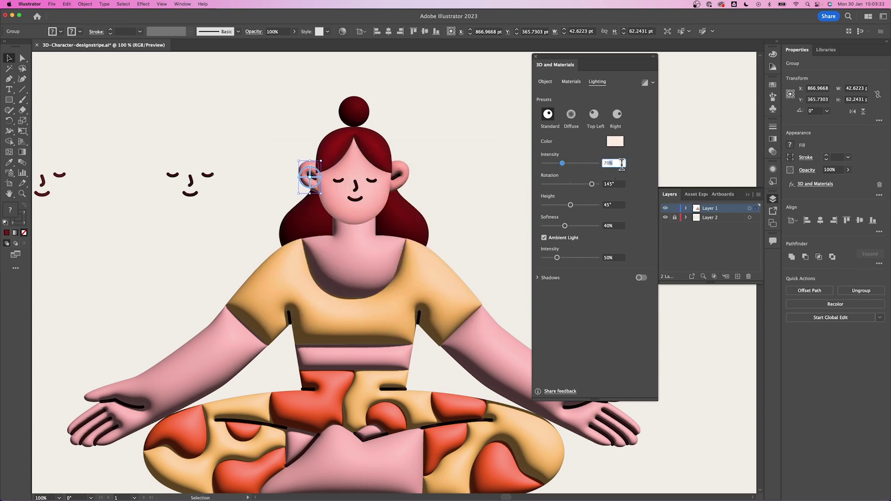
click(612, 204)
text(6)
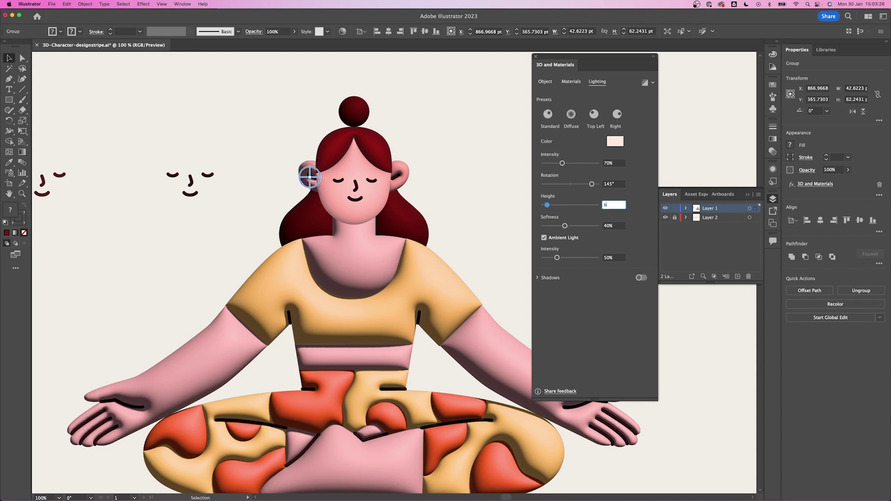
text(9)
key(Tab)
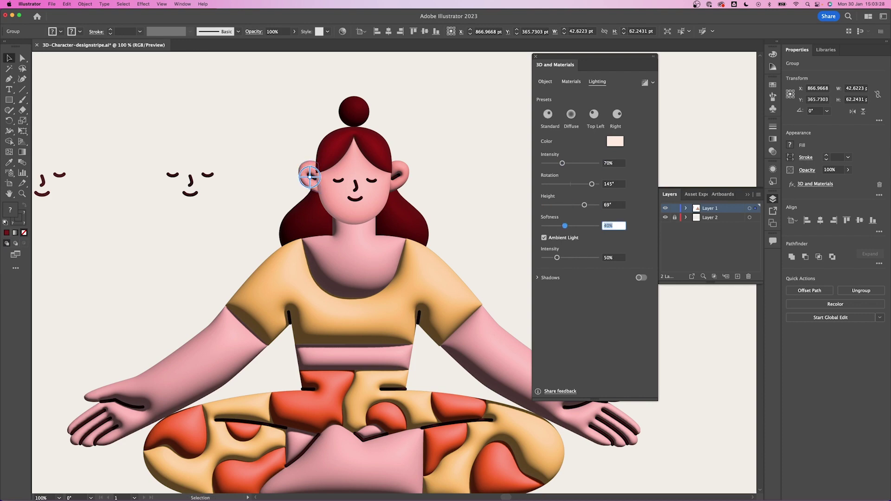
text(40)
key(Tab)
text(5)
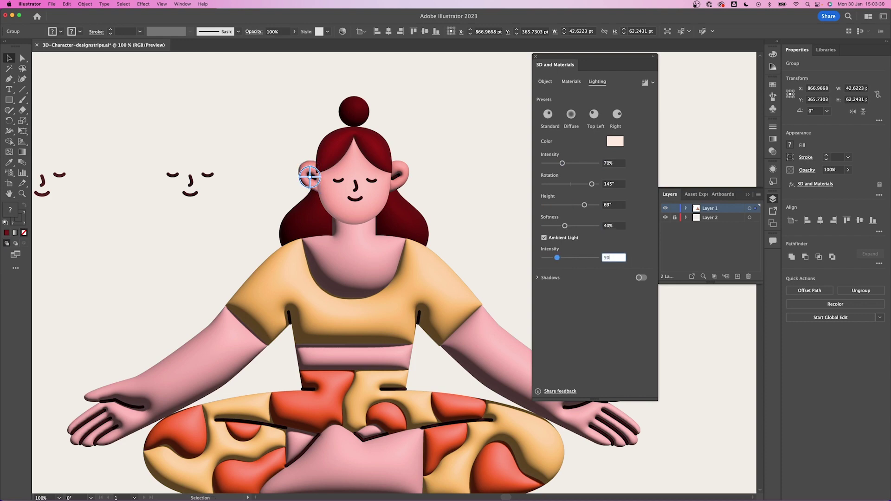
text(0)
key(Tab)
Raise the right ear's light height to 69°
click(402, 167)
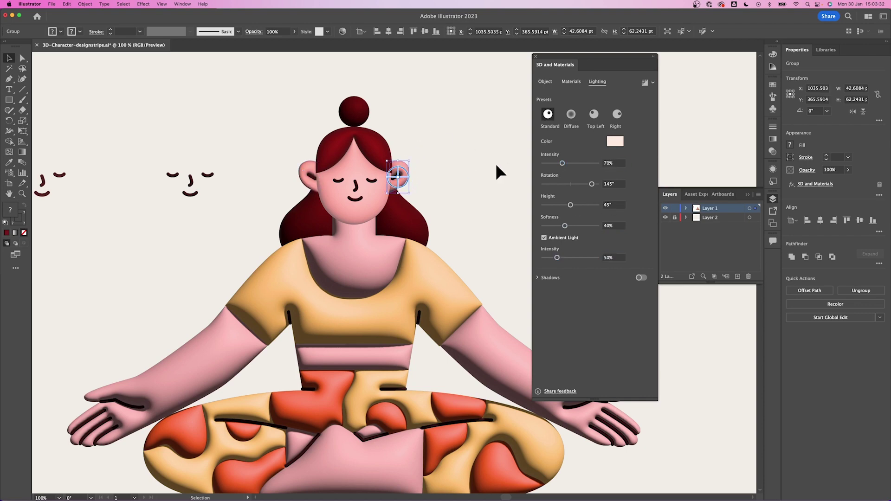
click(616, 203)
text(69)
key(Tab)
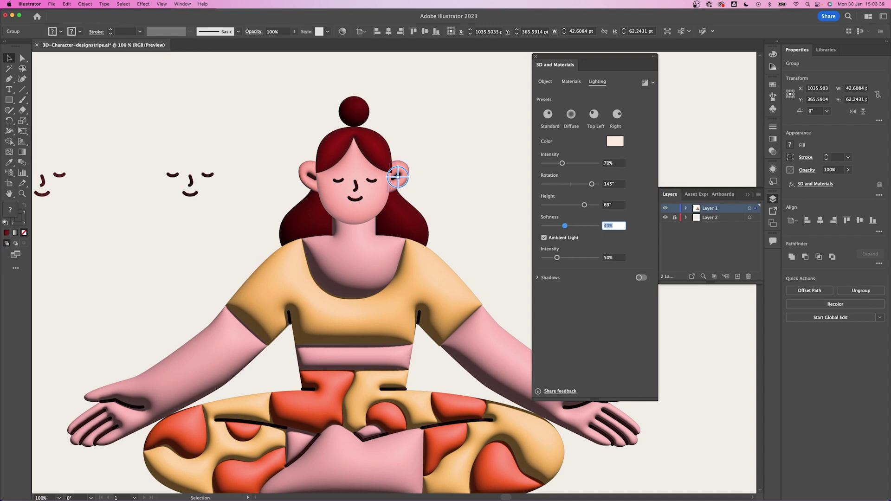
Set the body group's light colour to FFEDE3, lightened to a near-white warm tint
click(252, 312)
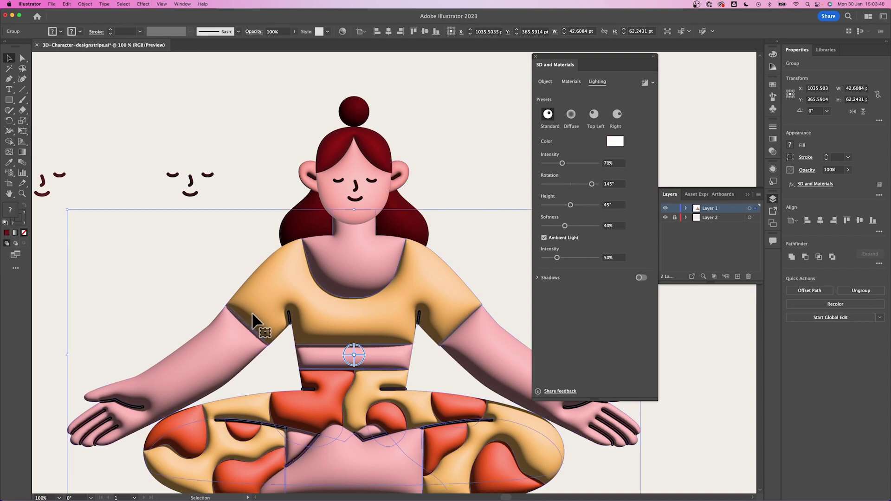
click(615, 143)
text(FFEDE3)
key(Tab)
drag(284, 178, 281, 174)
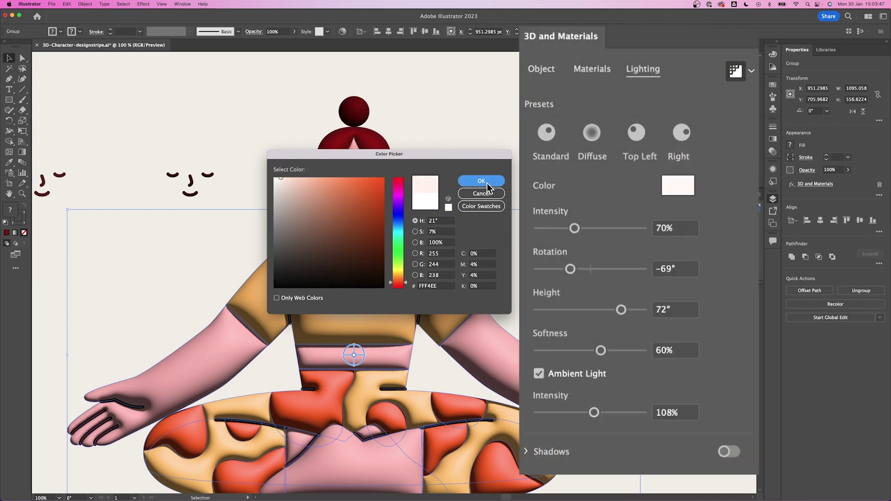
click(482, 181)
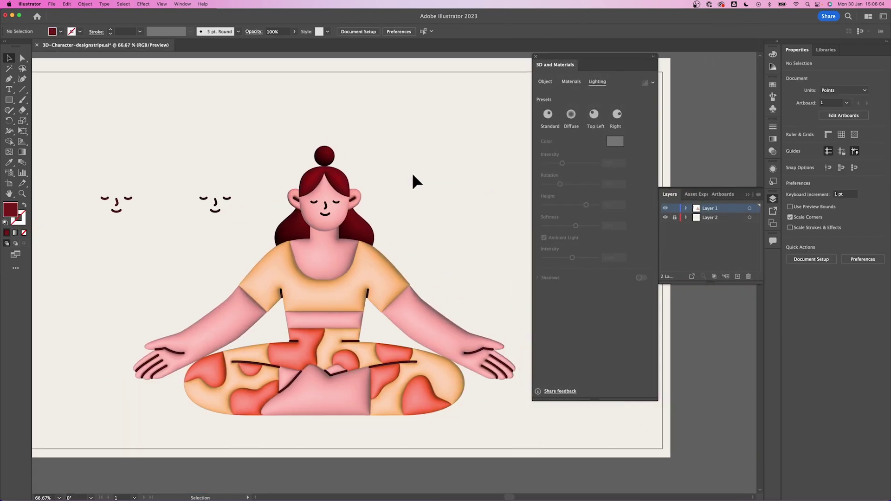
scroll(358, 160, down, 2)
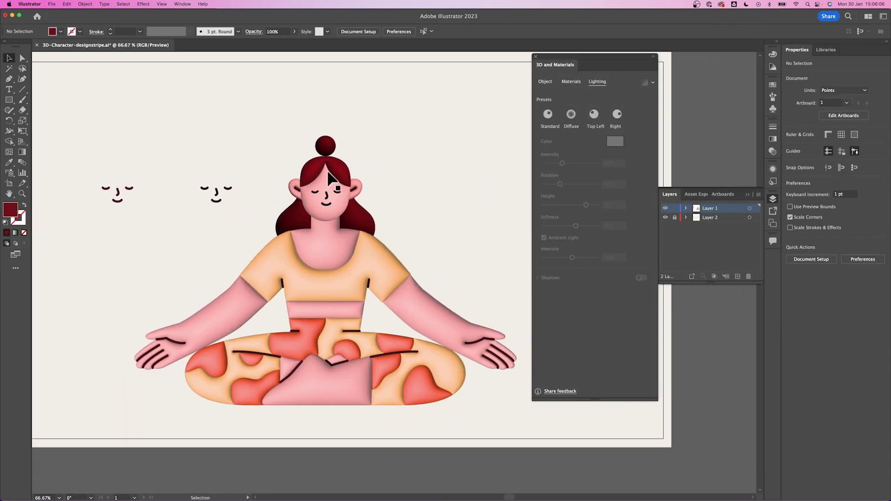
click(324, 146)
scroll(436, 175, down, 2)
scroll(436, 175, right, 3)
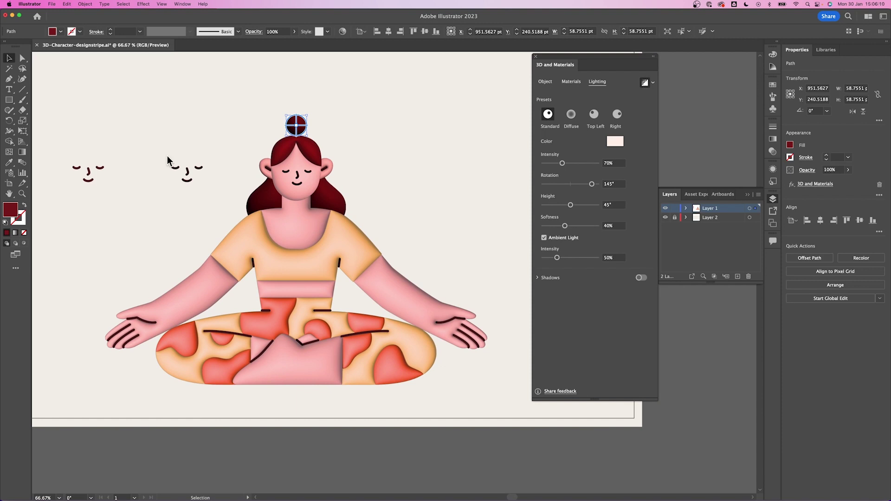
click(301, 149)
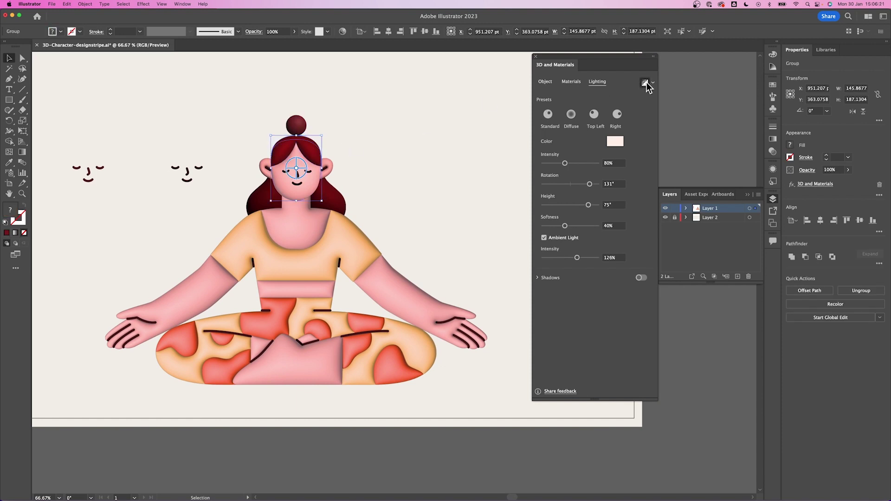
click(308, 230)
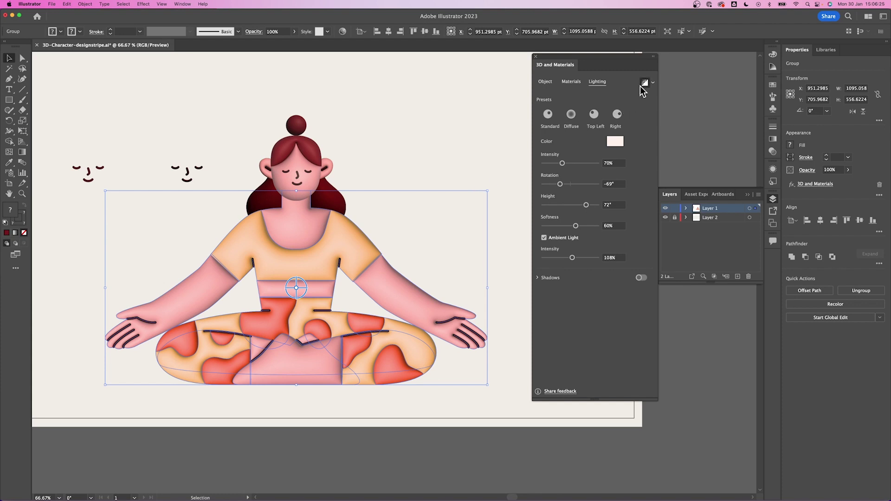
click(338, 199)
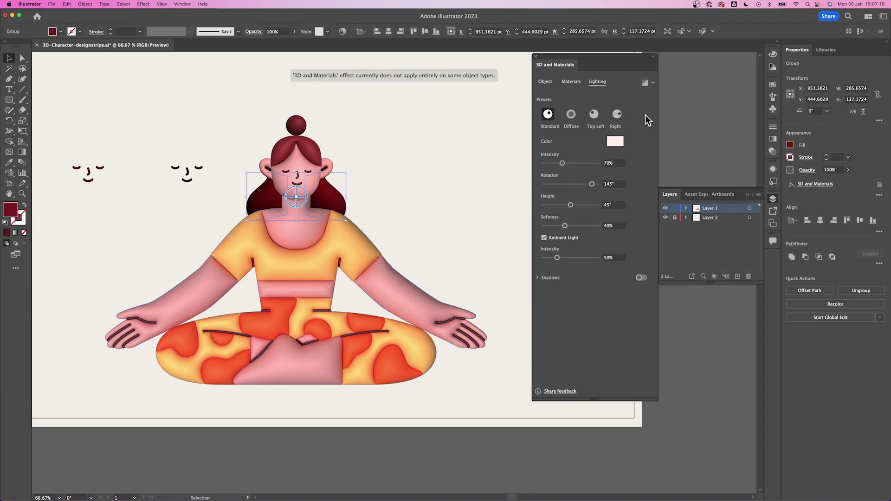
click(331, 162)
shift+click(270, 164)
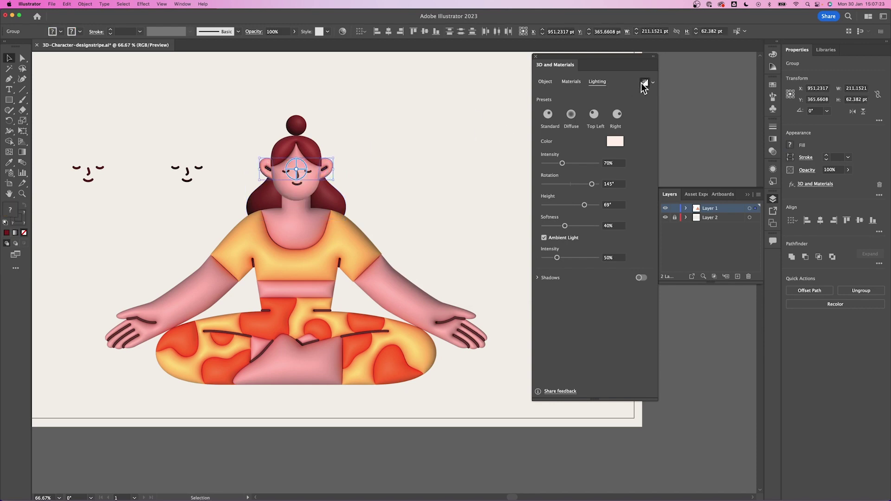